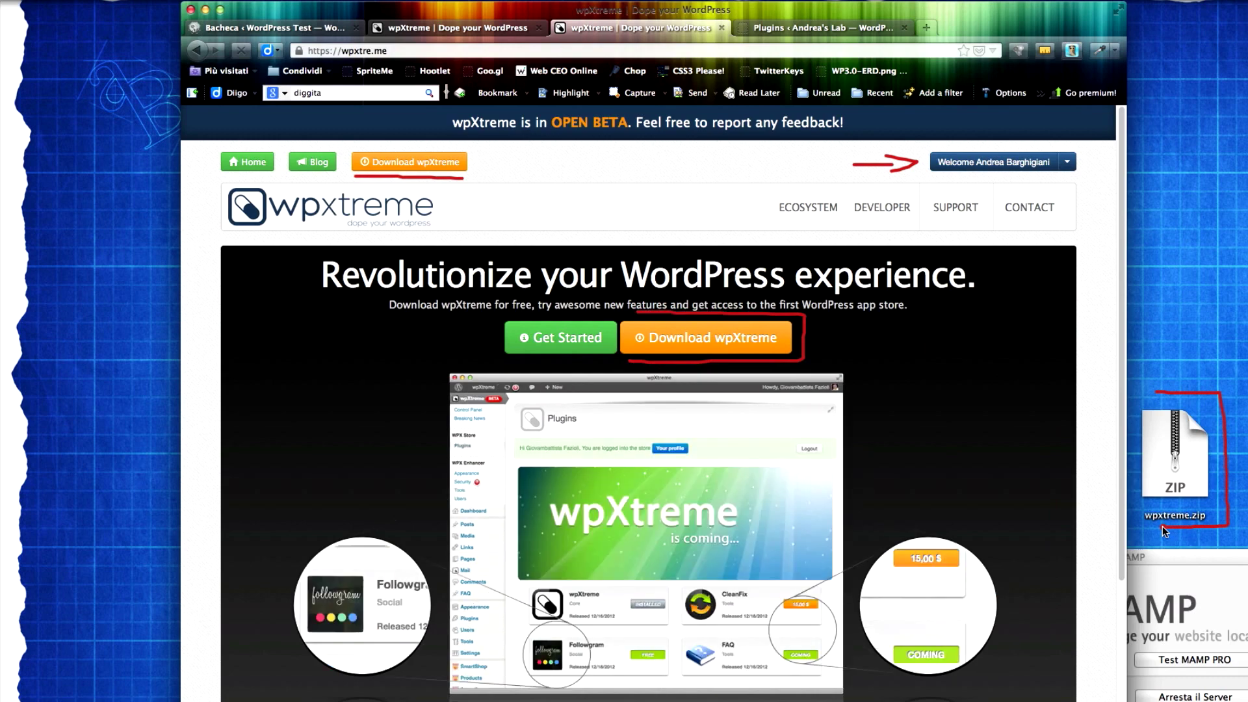
# Step: Switch to the WordPress Test dashboard and open the page for uploading a new plugin in .zip format
pyautogui.click(263, 29)
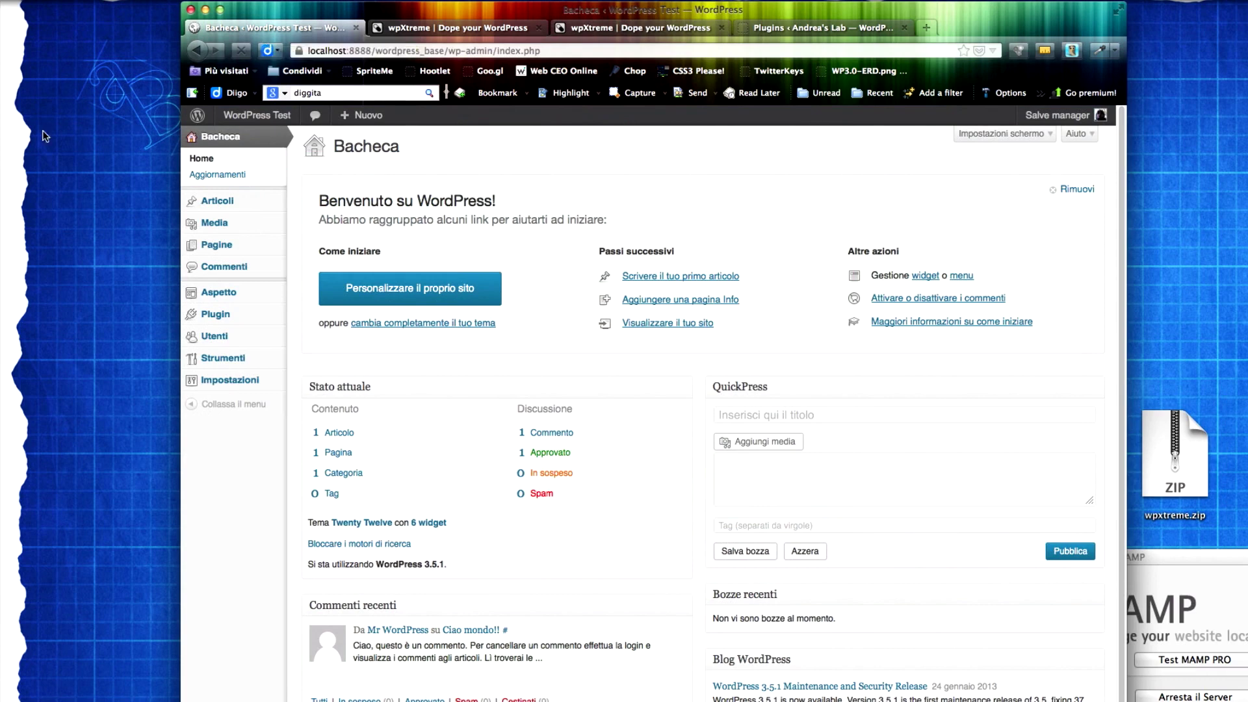
pyautogui.moveTo(270, 317)
pyautogui.click(340, 331)
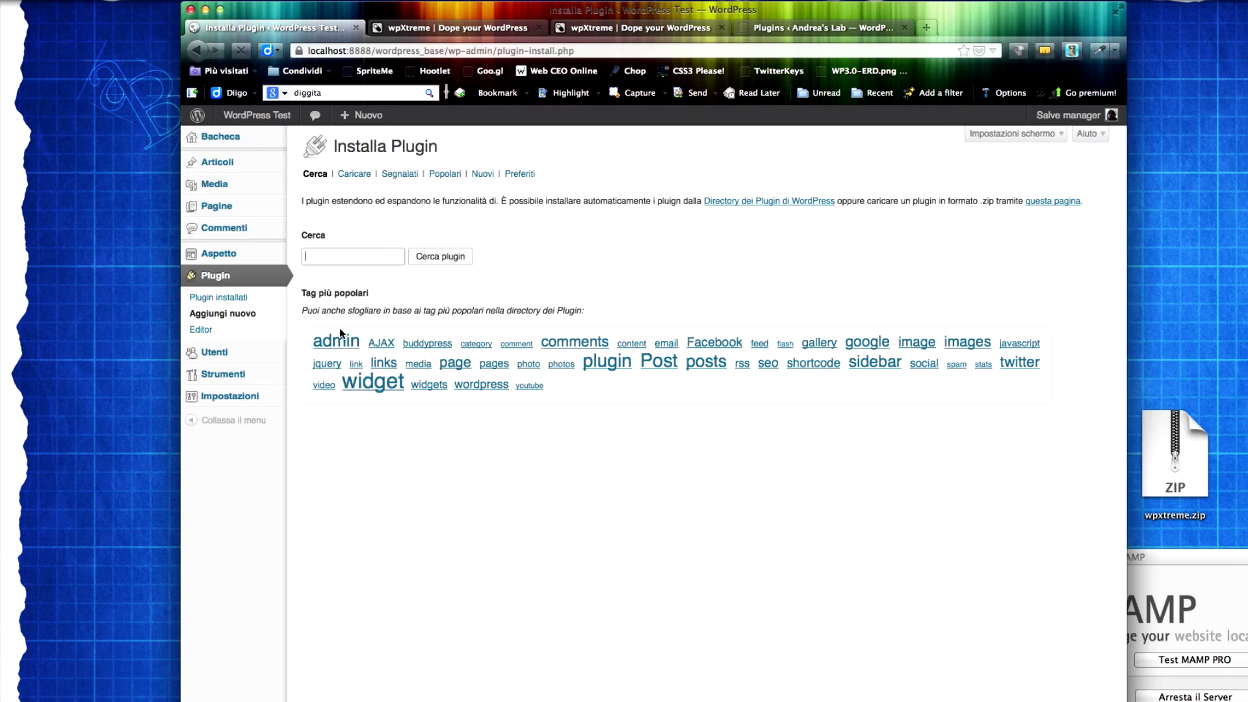
pyautogui.click(342, 181)
pyautogui.click(347, 176)
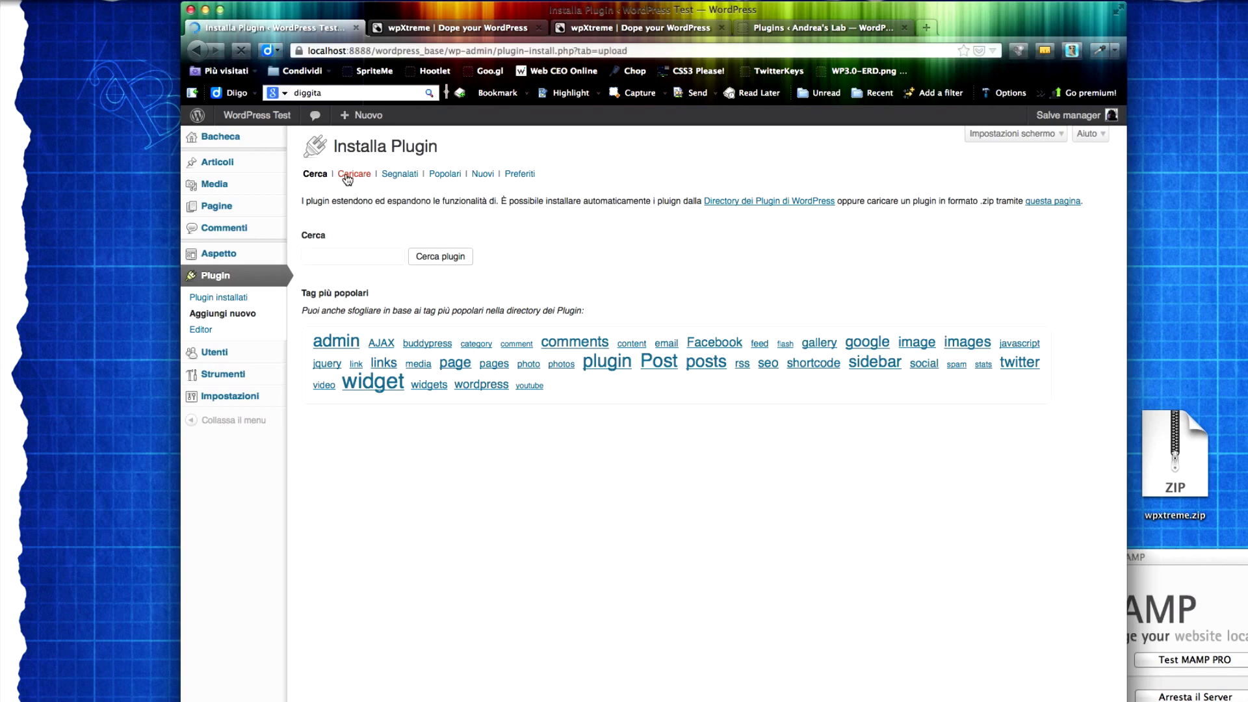
# Step: Install the plugin from wpxtreme.zip on the Desktop and activate it
pyautogui.click(462, 258)
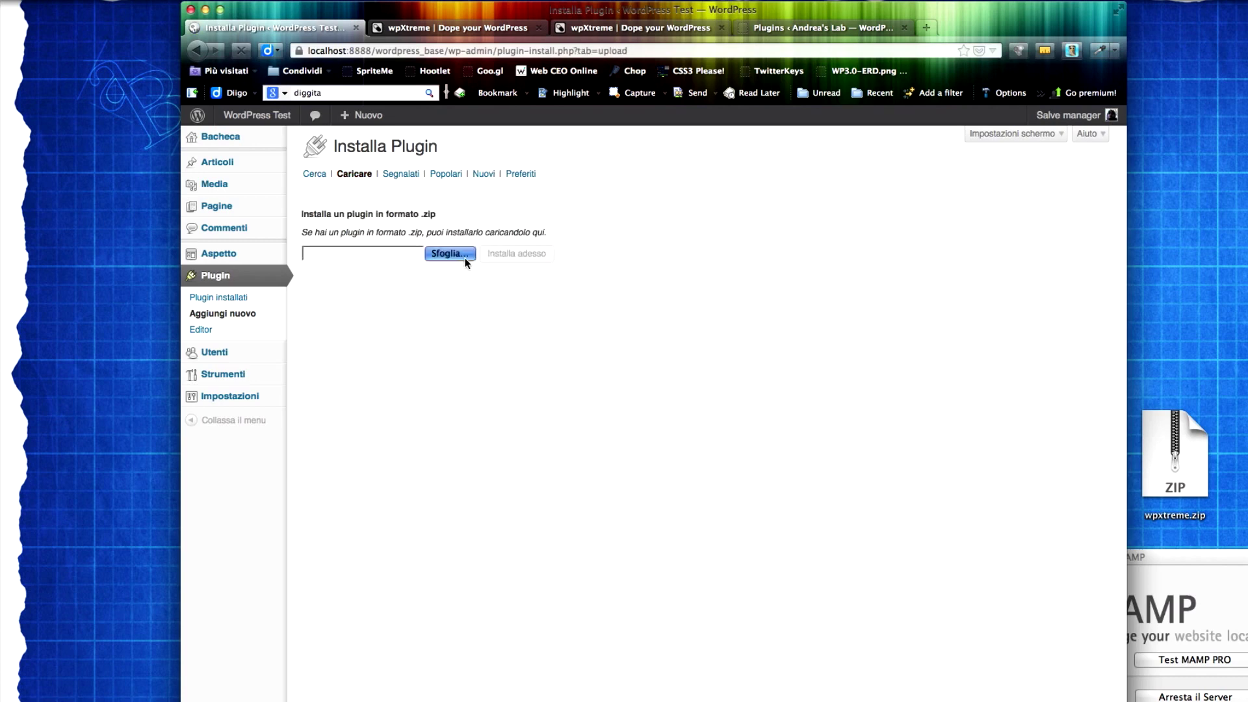
pyautogui.click(959, 420)
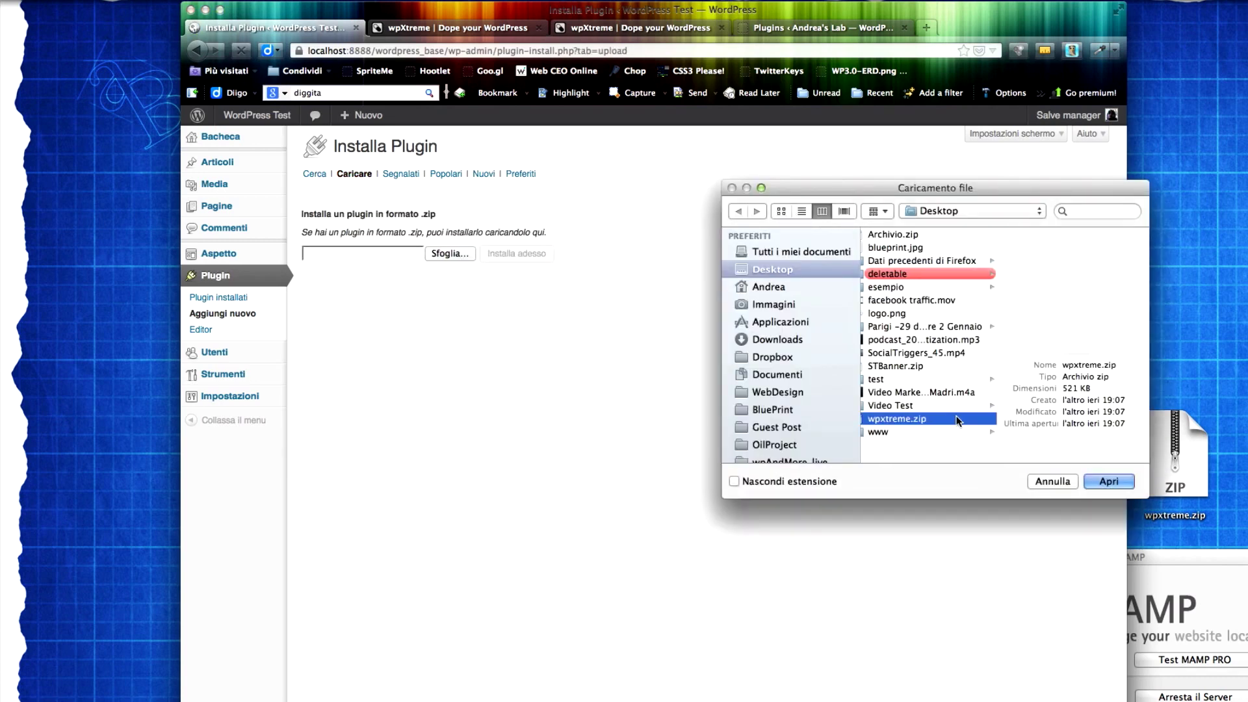
pyautogui.click(1105, 481)
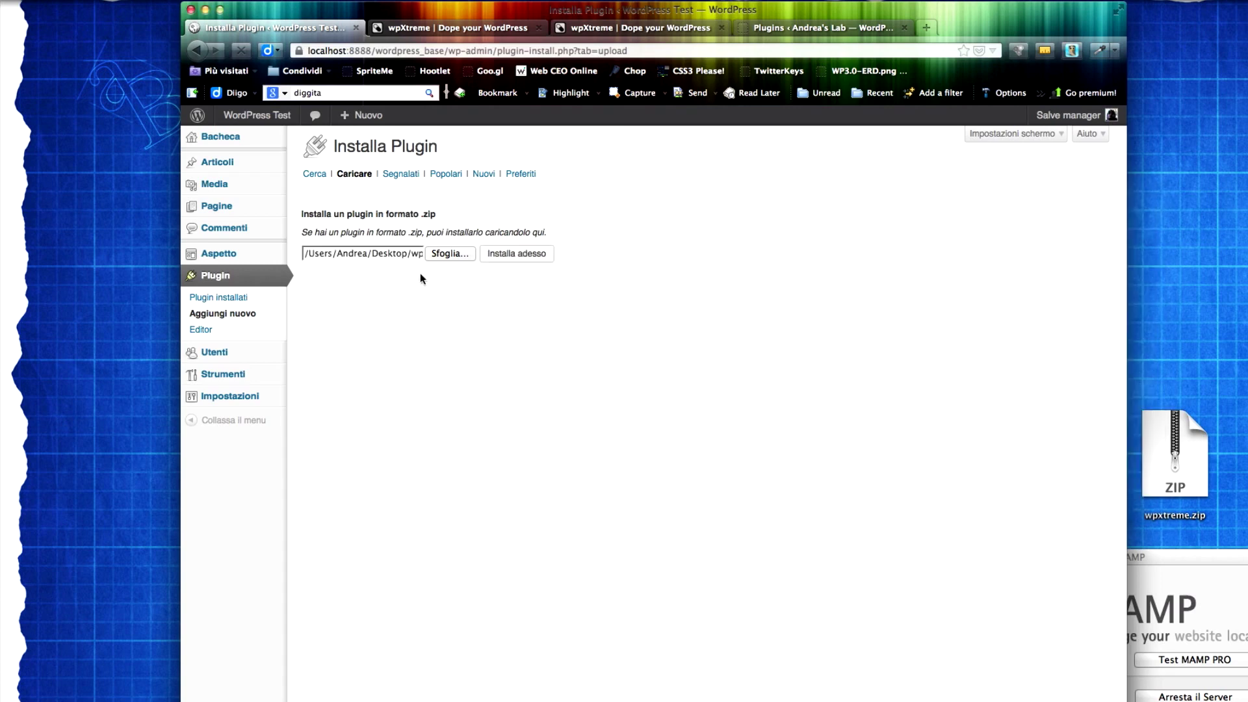
pyautogui.click(504, 255)
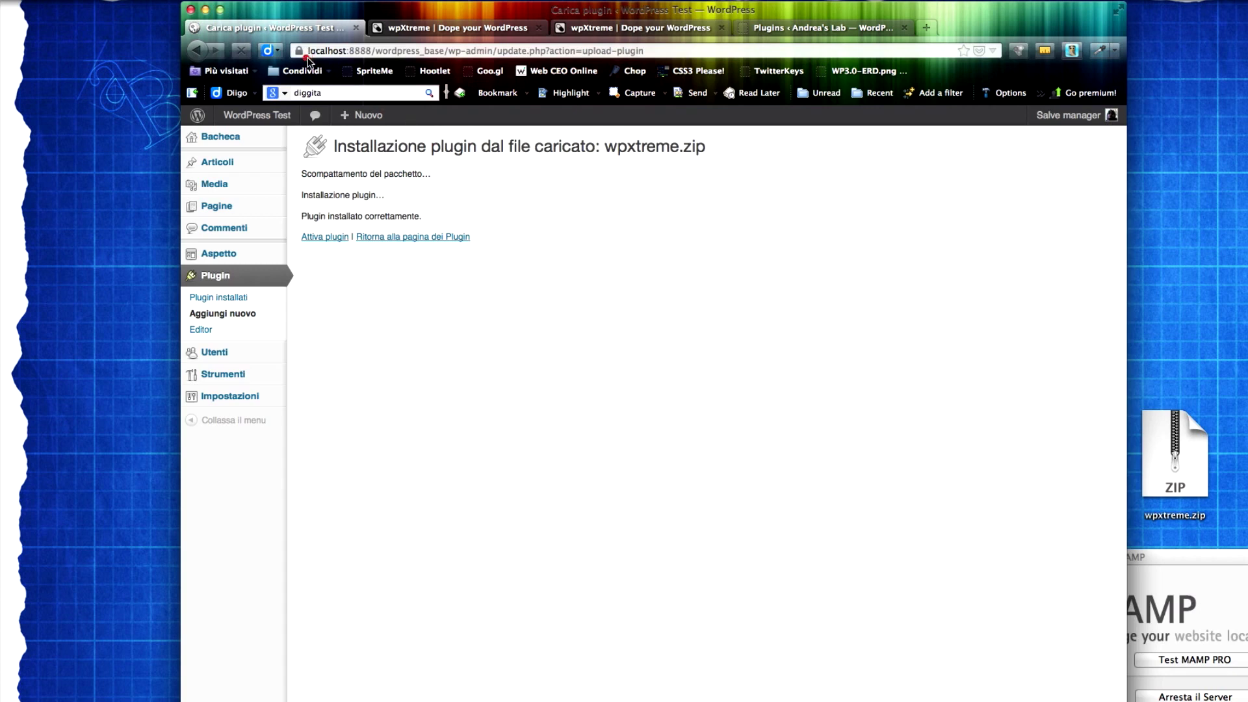
pyautogui.moveTo(303, 57); pyautogui.dragTo(377, 61)
pyautogui.click(327, 238)
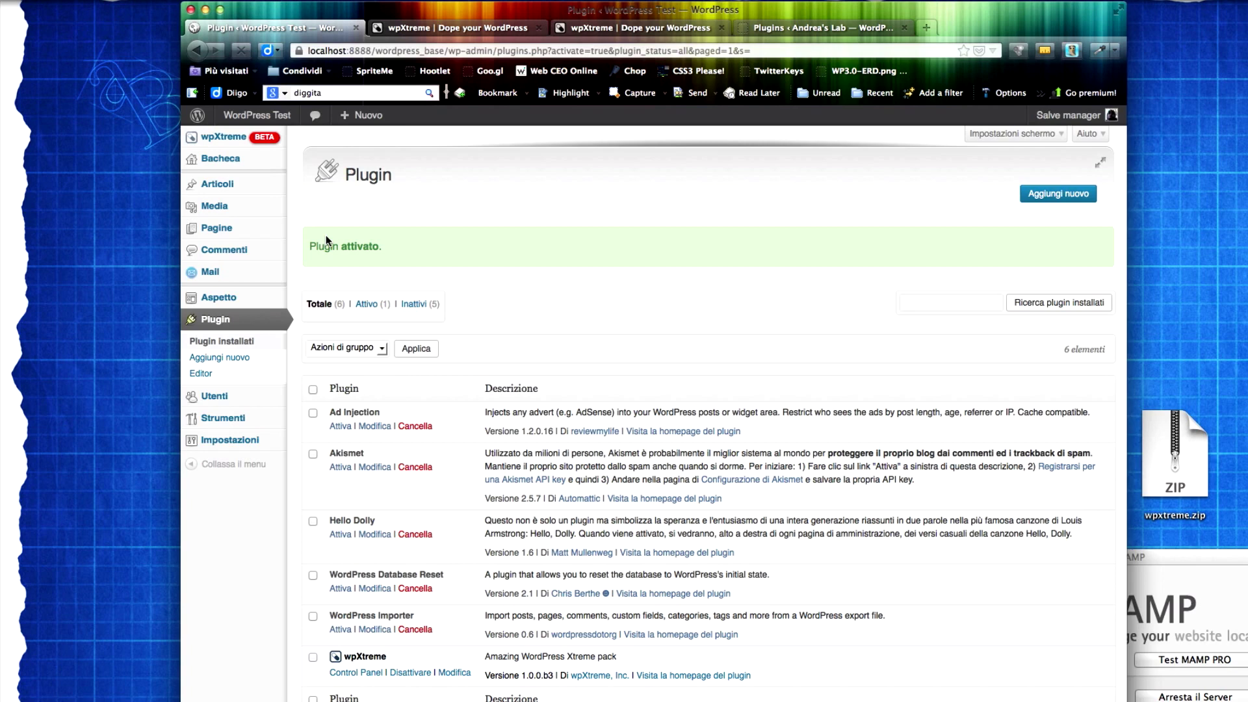
# Step: Open the Control Panel of the wpXtreme plugin
pyautogui.moveTo(680, 164)
pyautogui.mouseDown()
pyautogui.moveTo(670, 206)
pyautogui.moveTo(696, 174)
pyautogui.mouseUp()
pyautogui.click(659, 167)
pyautogui.moveTo(400, 281)
pyautogui.mouseDown()
pyautogui.moveTo(470, 289)
pyautogui.moveTo(423, 328)
pyautogui.moveTo(324, 326)
pyautogui.moveTo(296, 306)
pyautogui.moveTo(431, 285)
pyautogui.mouseUp()
pyautogui.moveTo(243, 141)
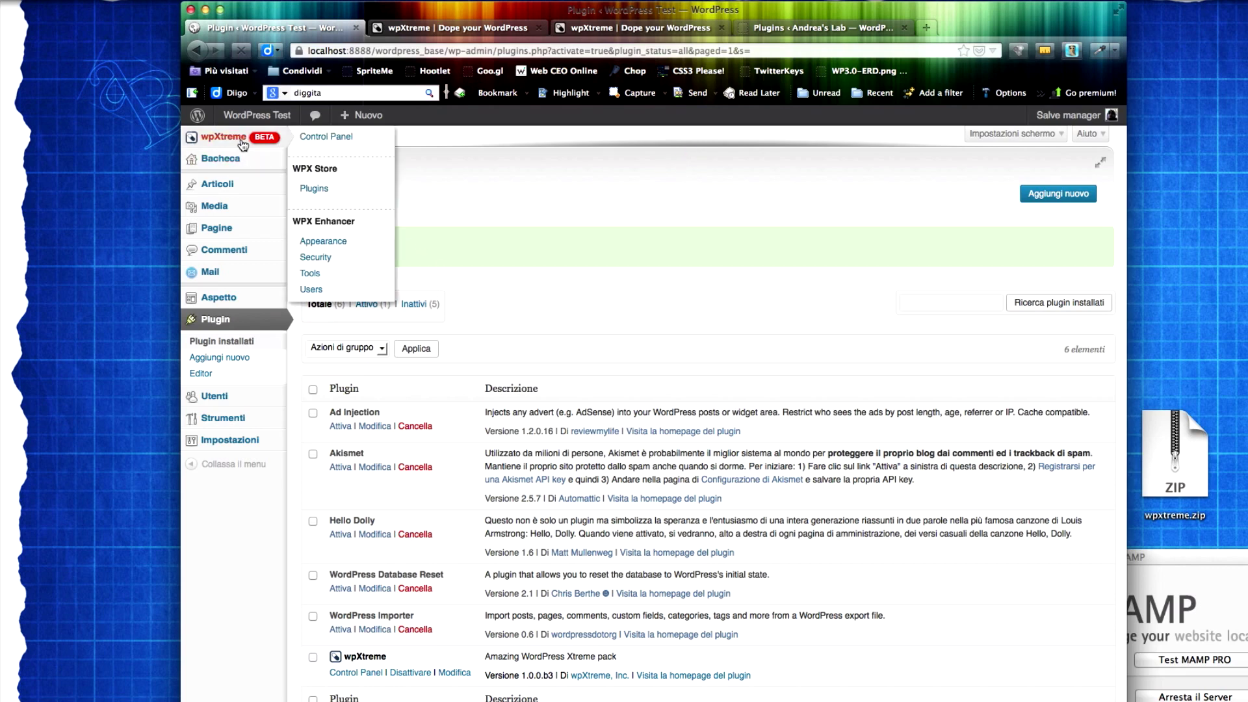
pyautogui.click(327, 136)
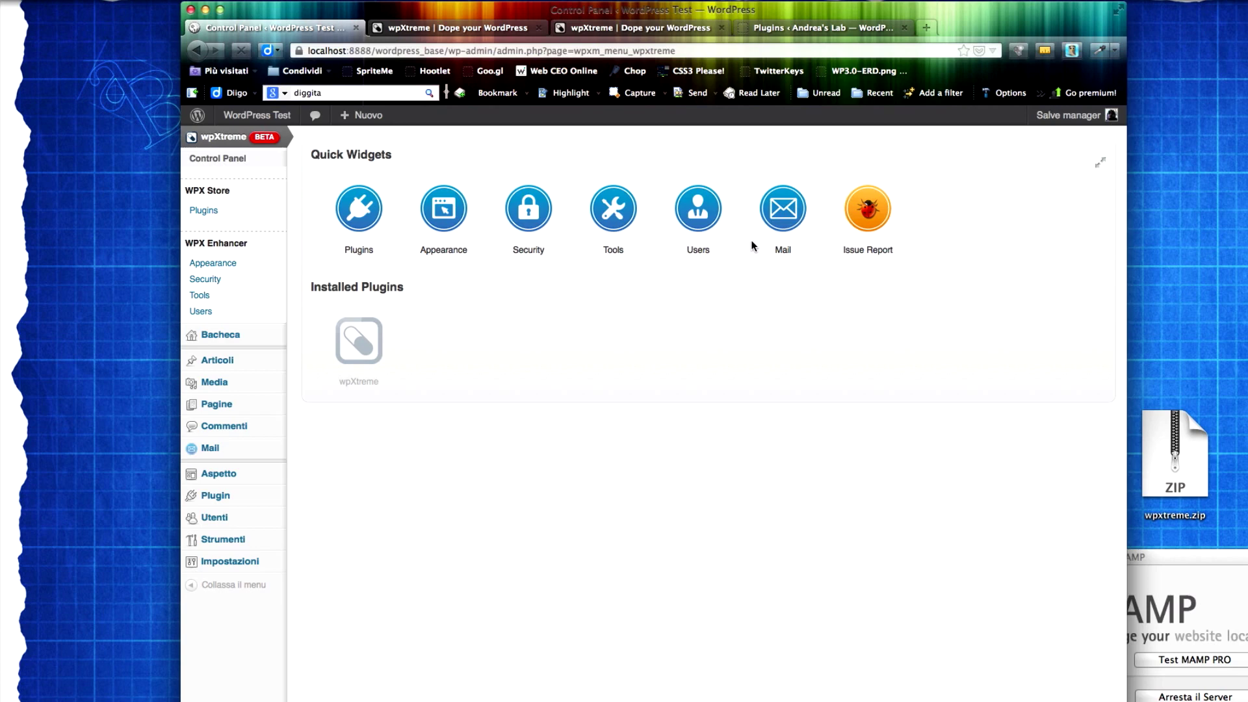
pyautogui.click(751, 243)
pyautogui.moveTo(340, 263); pyautogui.dragTo(372, 263)
pyautogui.click(410, 254)
pyautogui.click(517, 265)
pyautogui.moveTo(596, 265); pyautogui.dragTo(605, 265)
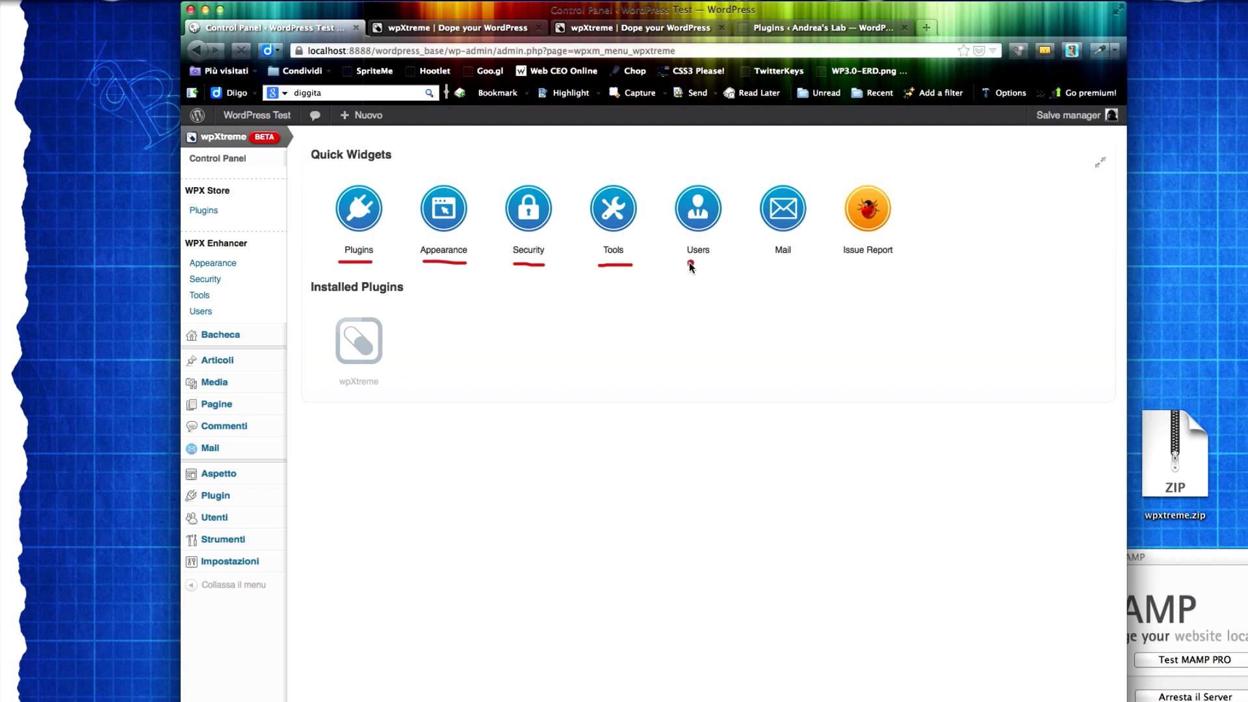
pyautogui.moveTo(690, 263); pyautogui.dragTo(786, 265)
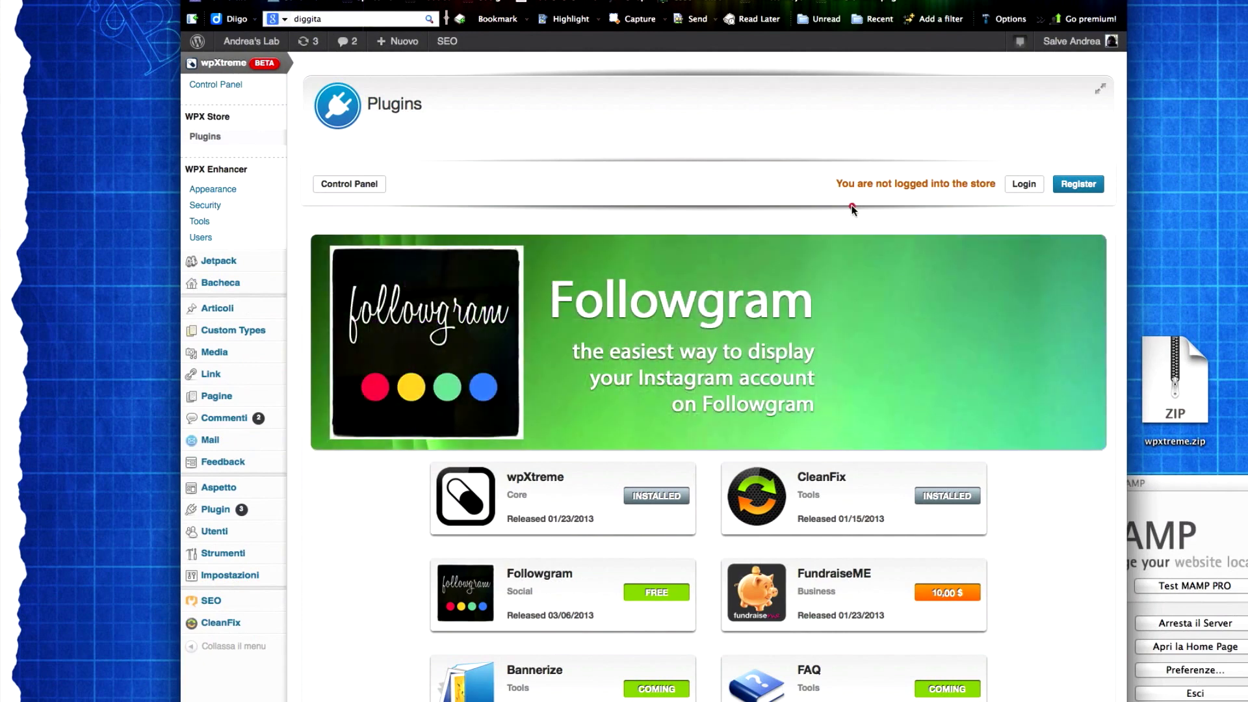
pyautogui.moveTo(841, 193); pyautogui.dragTo(925, 194)
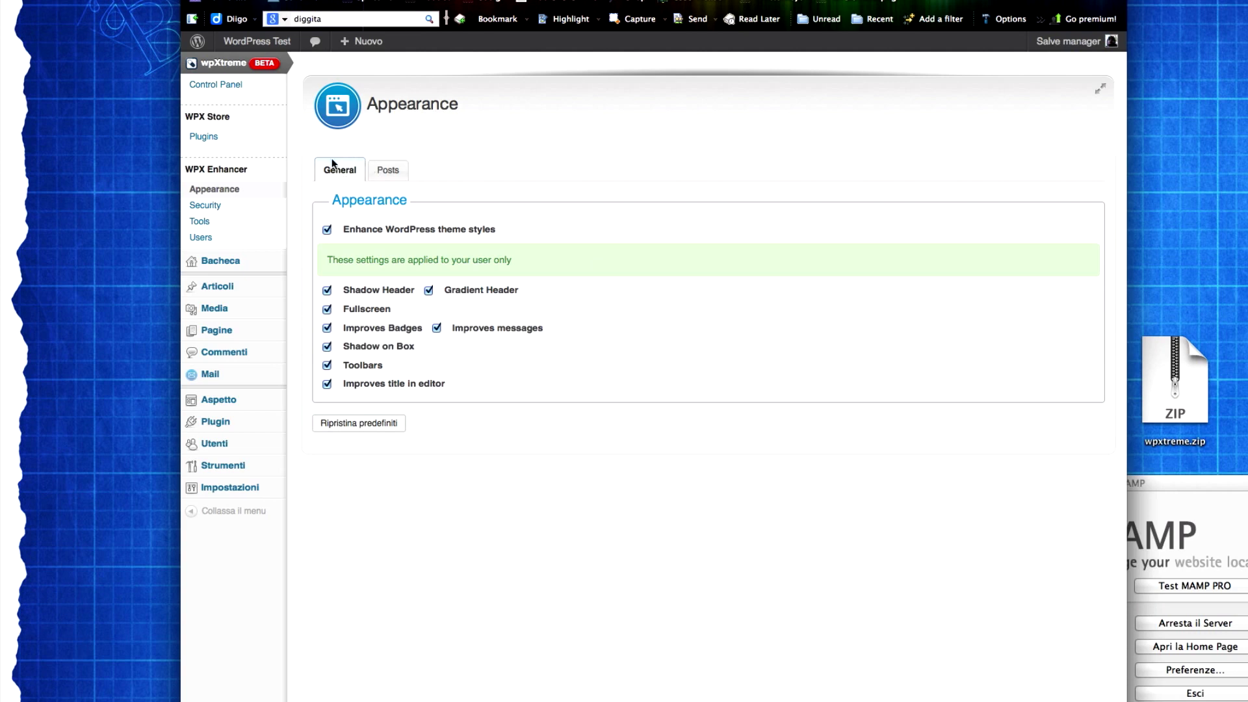
# Step: Disable the Shadow Header, Fullscreen and Improves messages options in the general Appearance settings
pyautogui.click(328, 291)
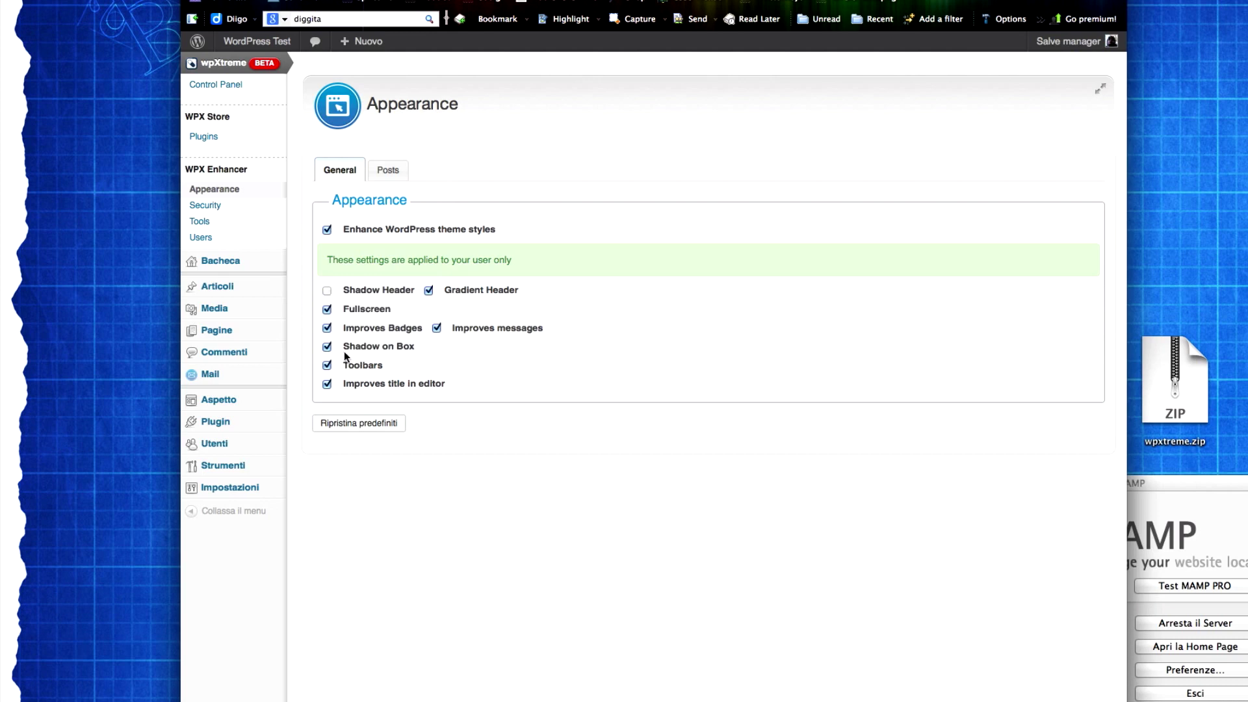
pyautogui.click(326, 310)
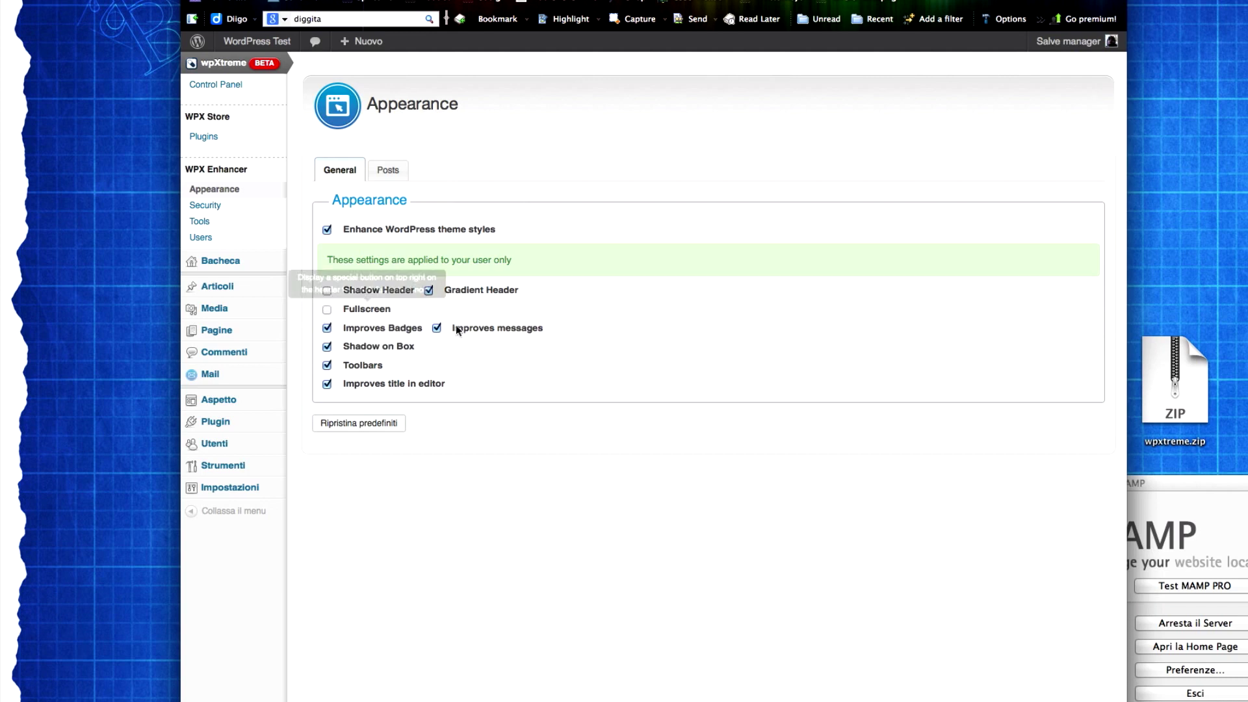
pyautogui.click(437, 328)
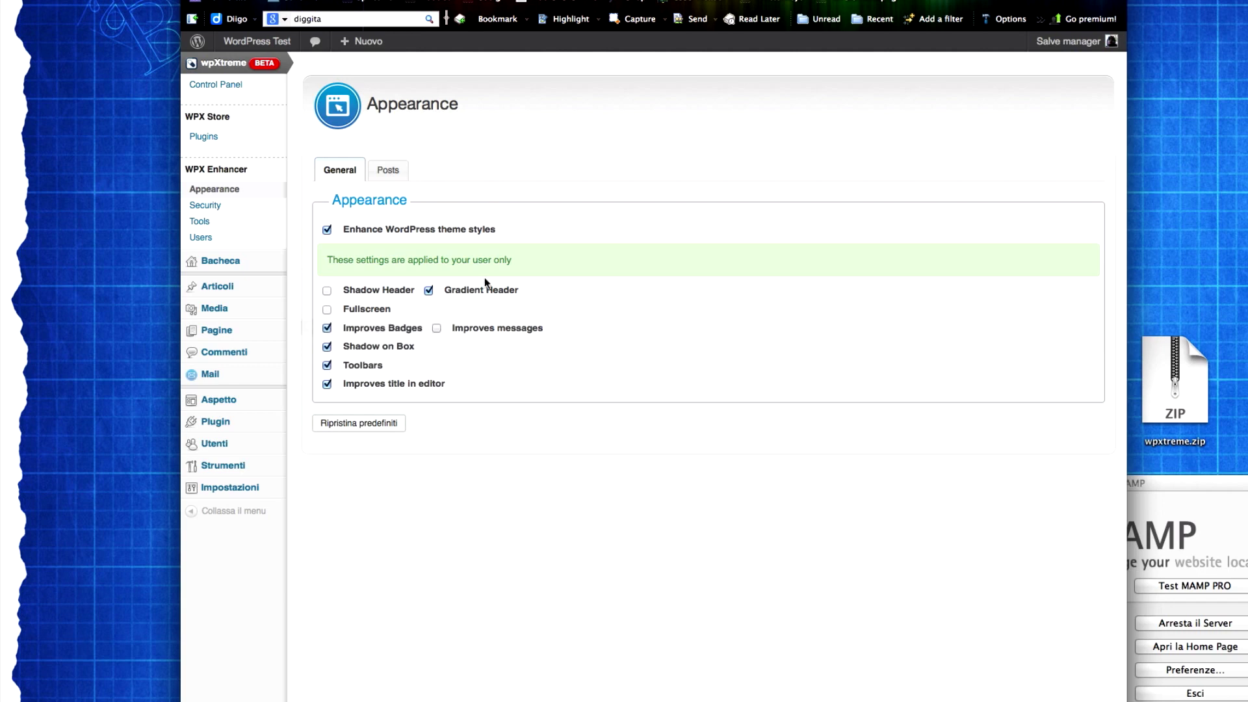
# Step: Try switching the Author gravatar thumbnails option for posts off and on again in the Posts appearance settings
pyautogui.click(393, 174)
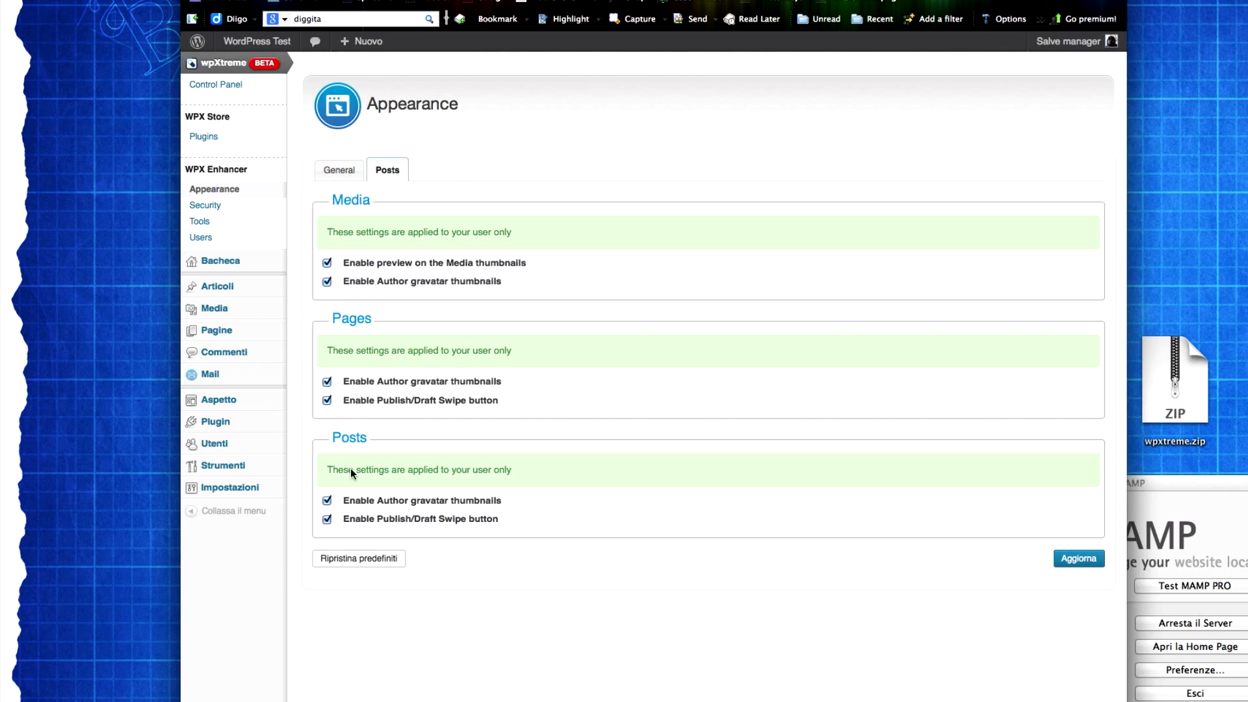
pyautogui.click(328, 501)
pyautogui.click(328, 501)
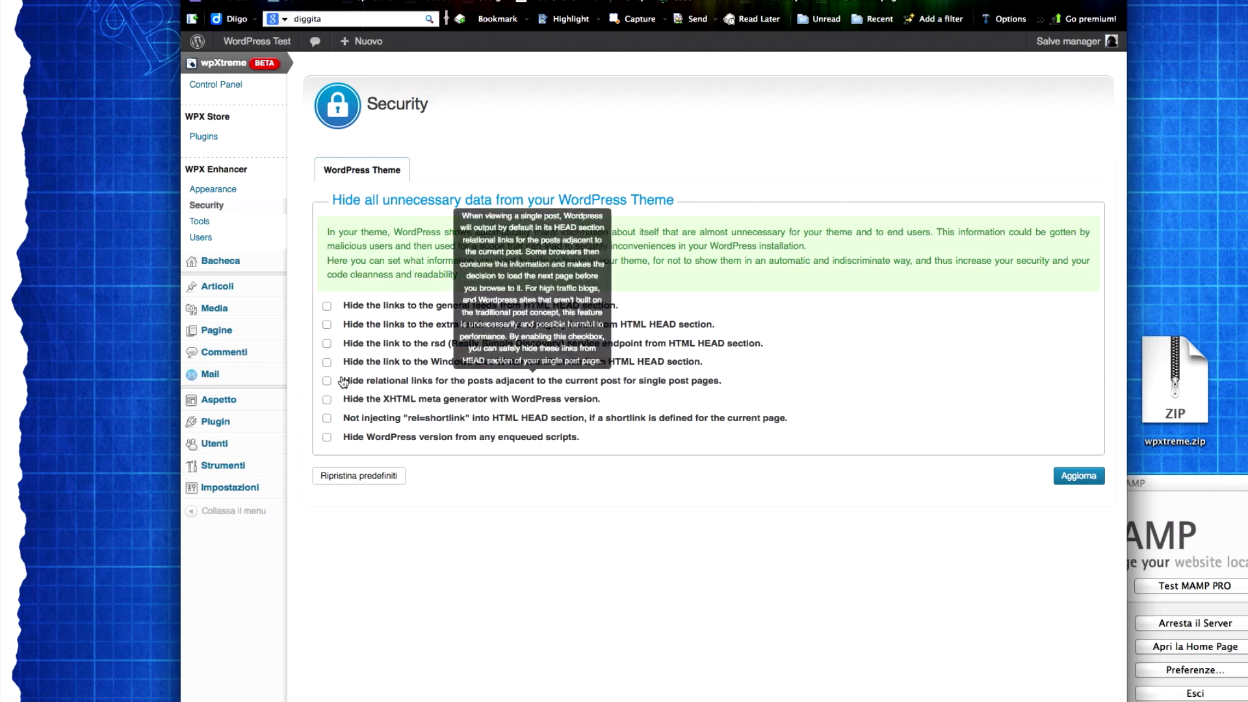
# Step: Try the Security option that hides the Windows Live Writer manifest link from the HTML HEAD section
pyautogui.click(327, 362)
pyautogui.click(327, 363)
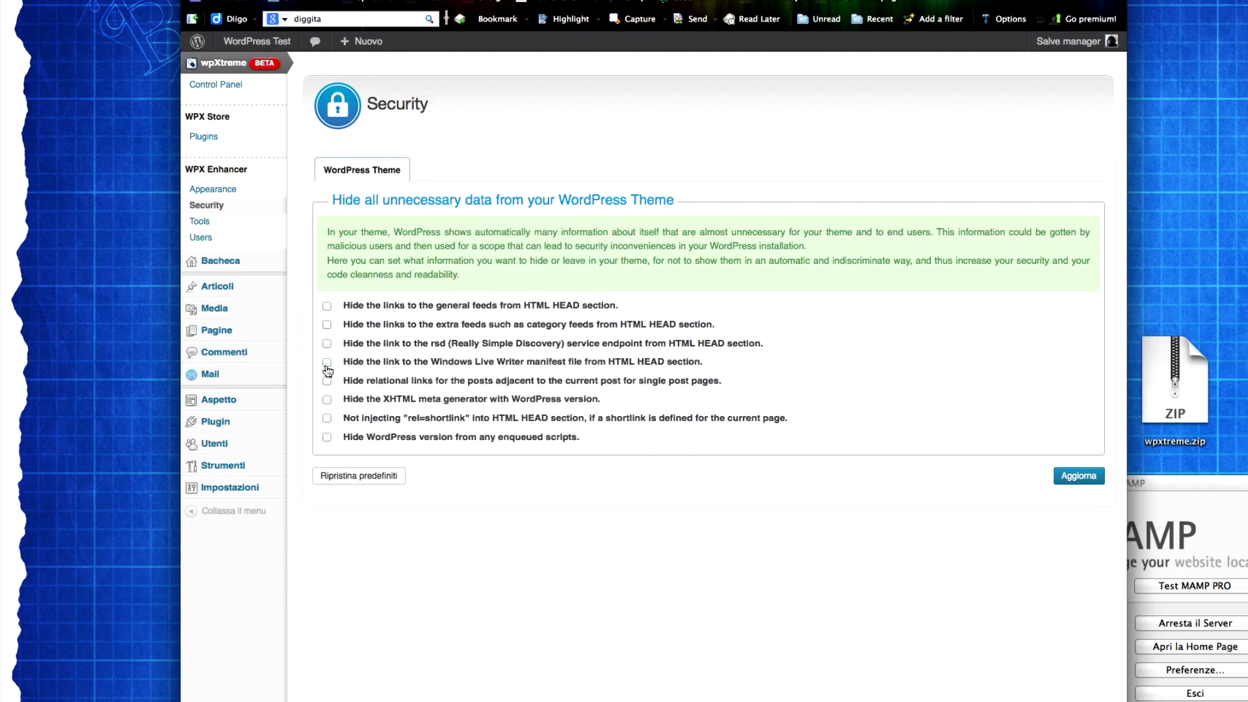
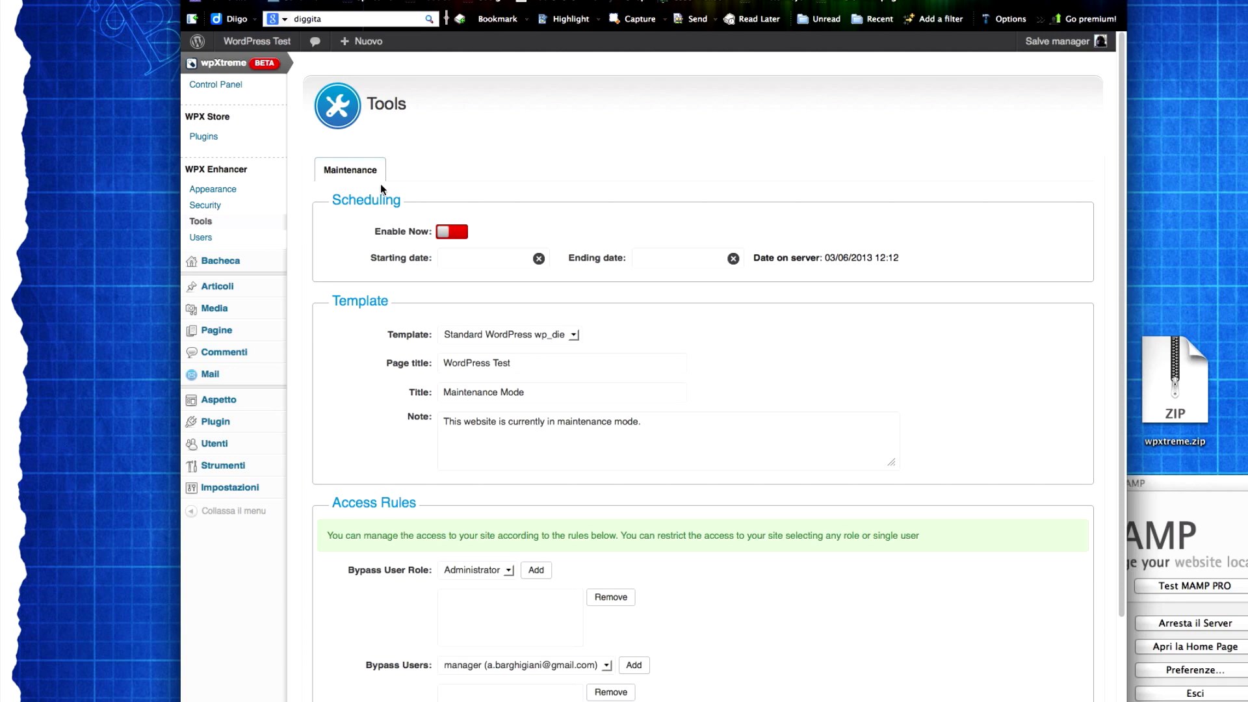
# Step: Set the maintenance starting date to 06/03/2013 05:10 and bring up the ending date calendar
pyautogui.scroll(-5, 658, 162)
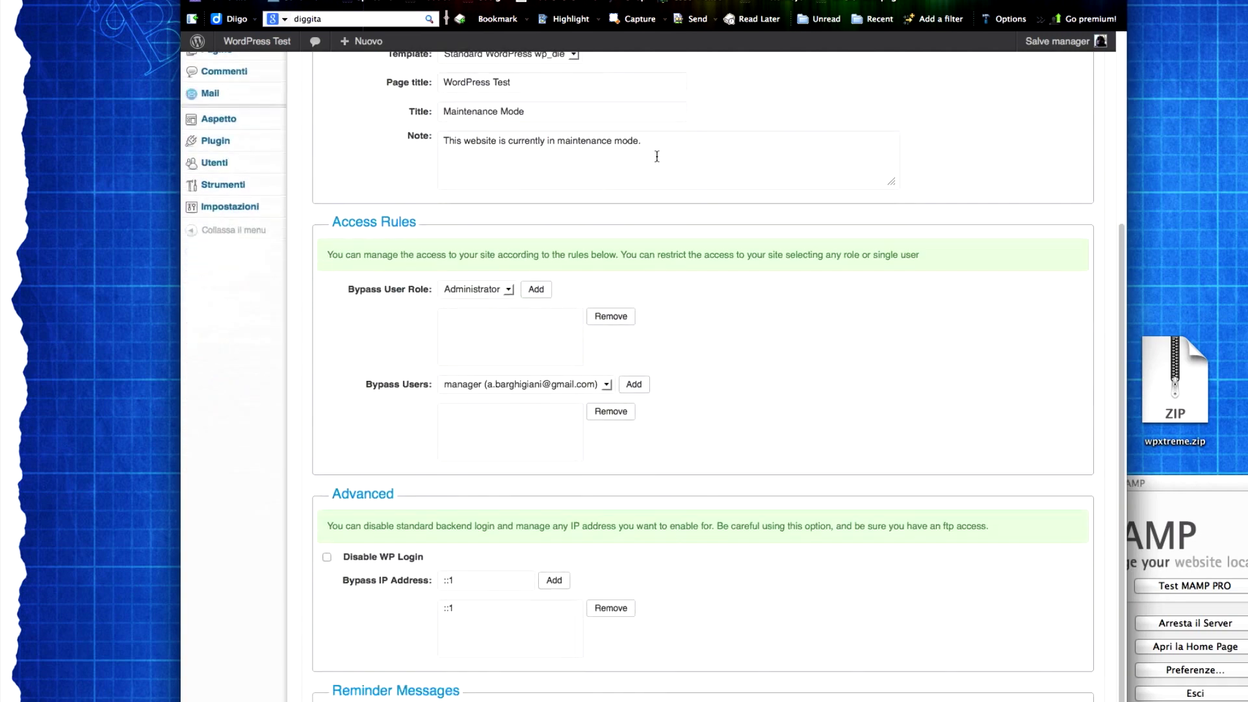
pyautogui.scroll(4, 657, 159)
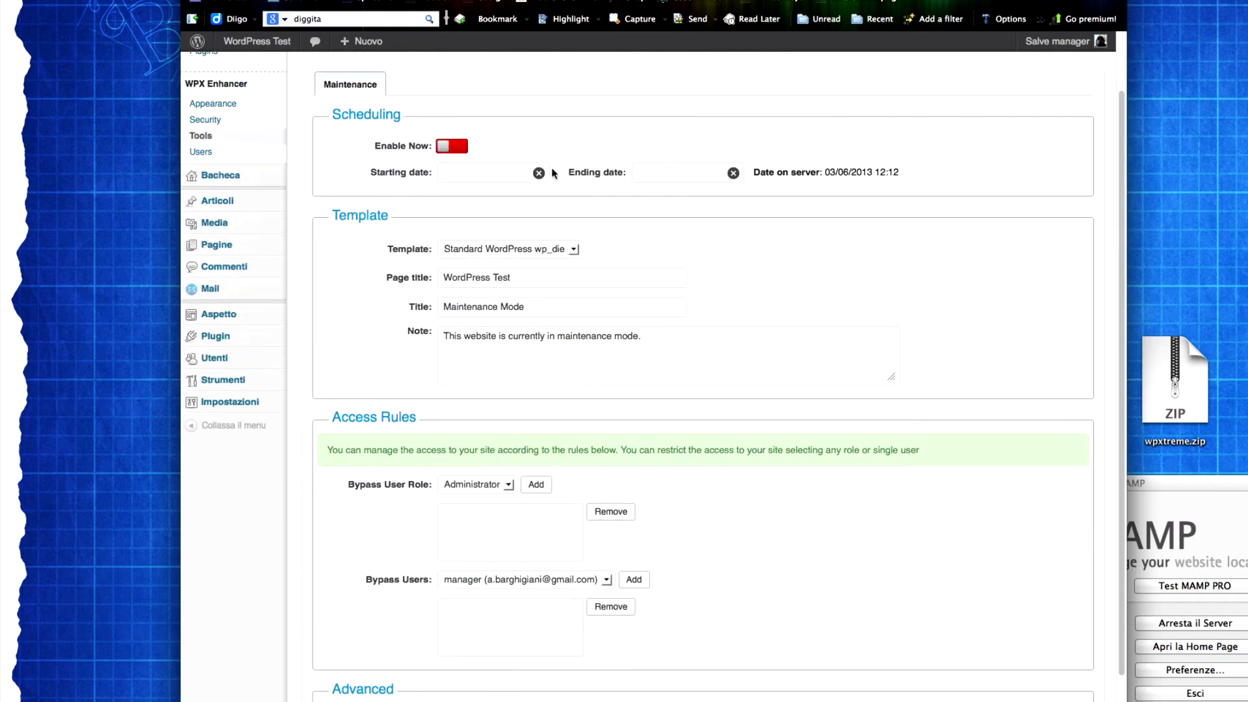
pyautogui.click(492, 173)
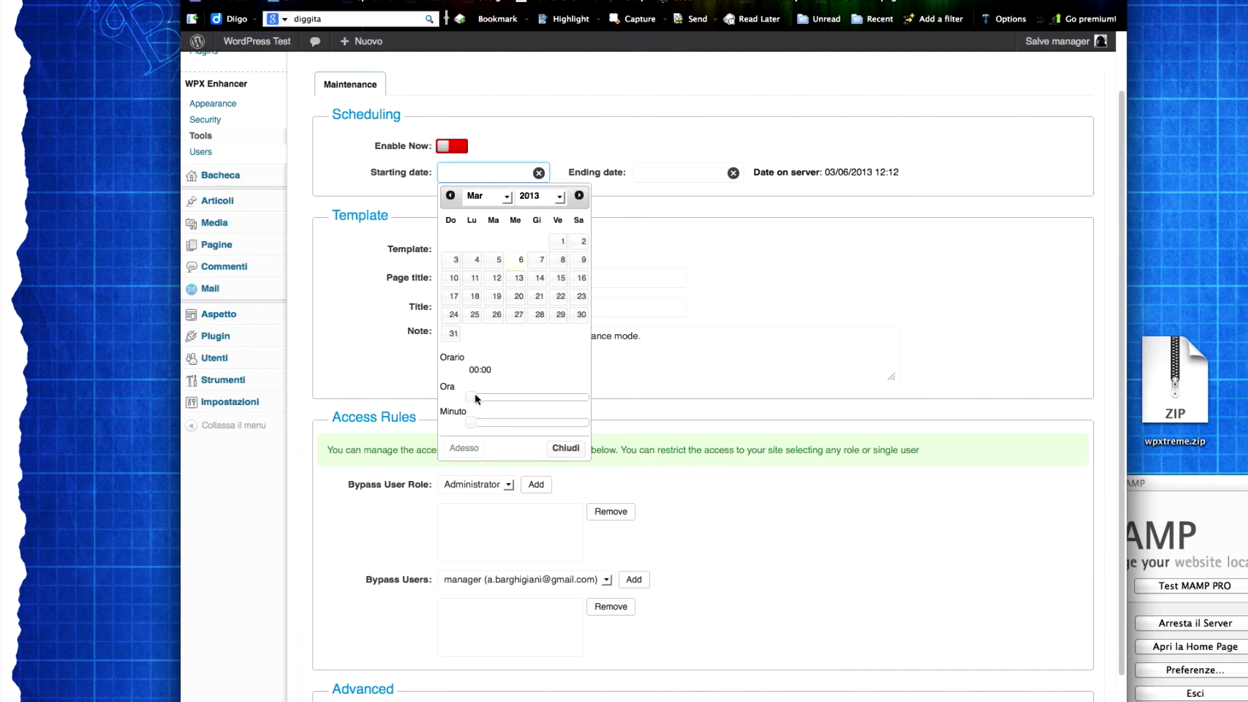
pyautogui.moveTo(475, 398); pyautogui.dragTo(492, 424)
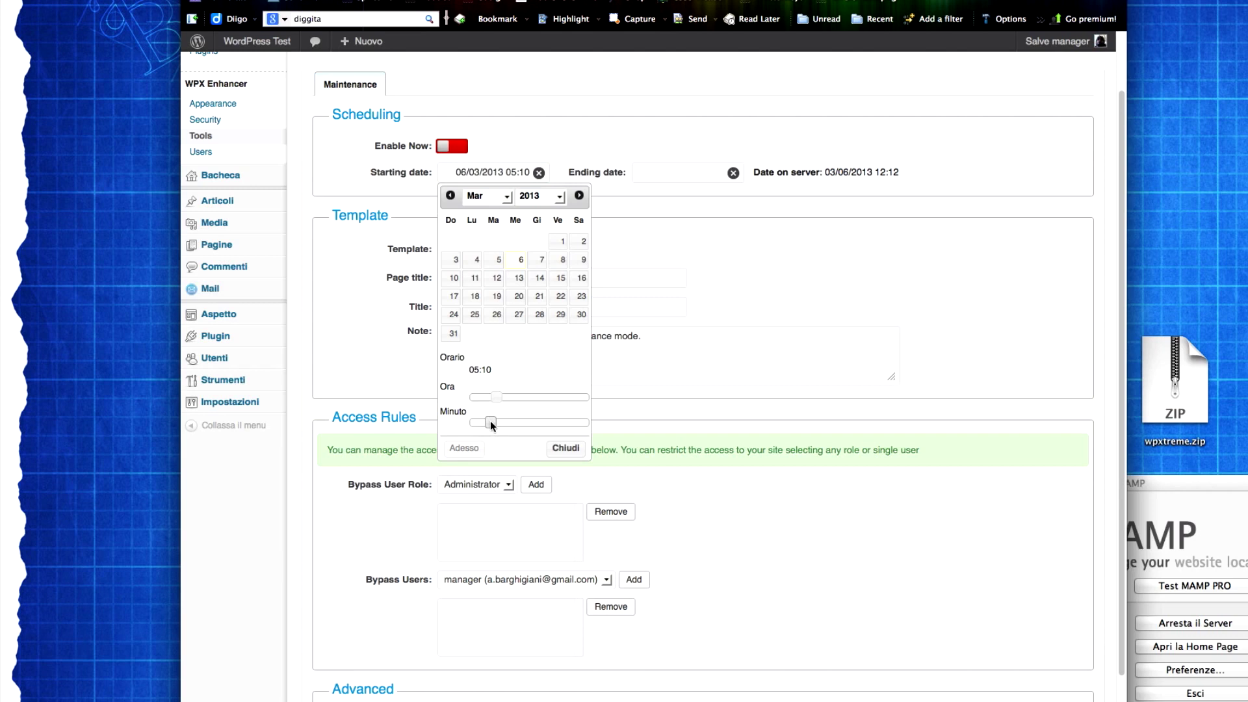
pyautogui.click(695, 178)
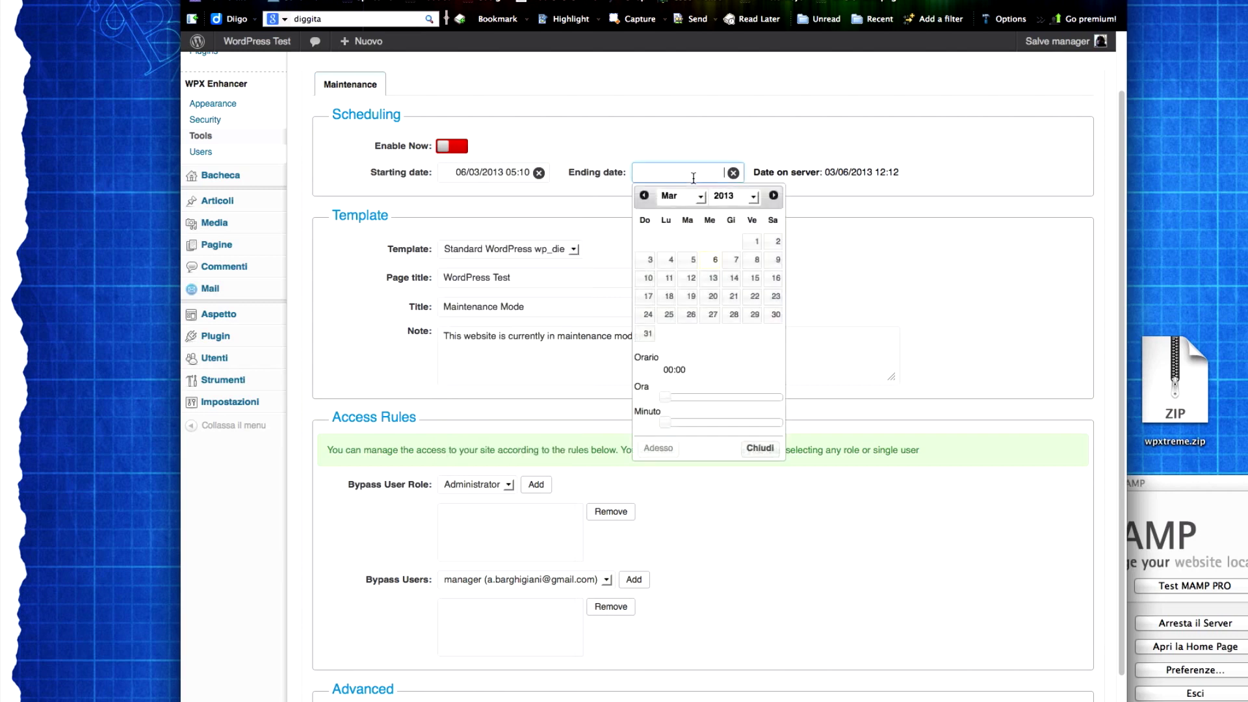
pyautogui.click(883, 260)
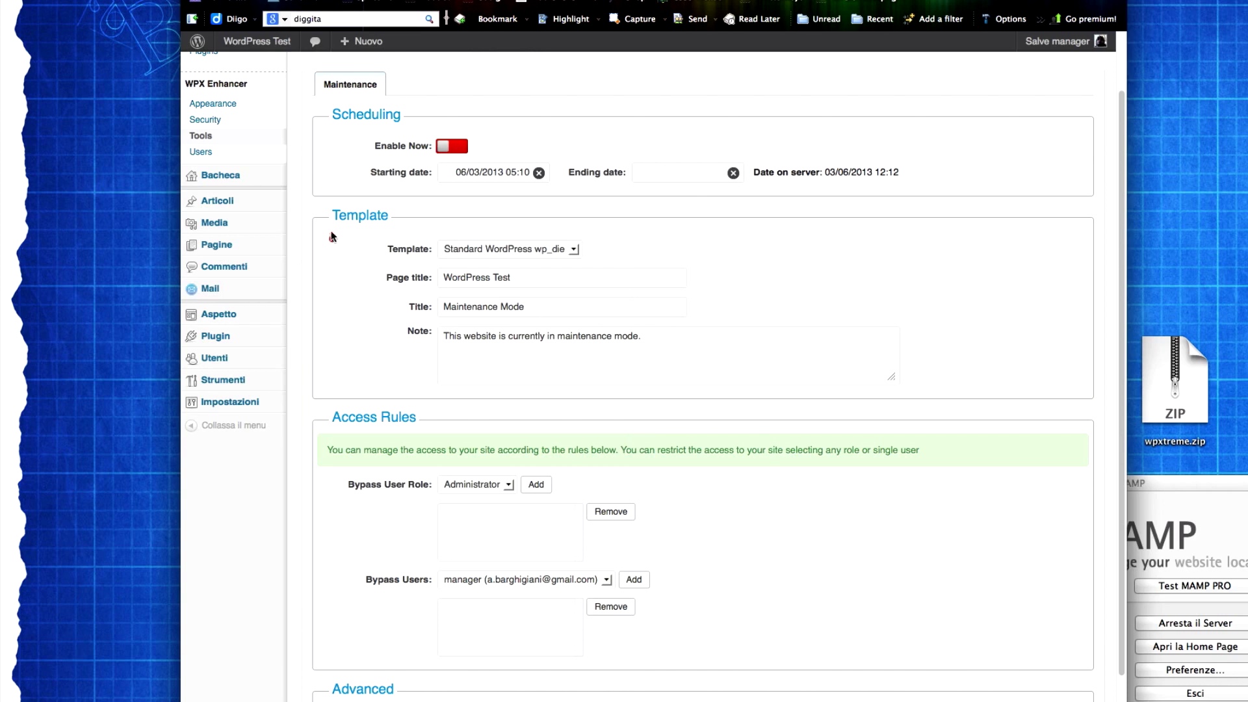
# Step: Examine the Template, Access Rules, Advanced and Reminder Messages sections of the maintenance settings
pyautogui.moveTo(331, 229); pyautogui.dragTo(384, 231)
pyautogui.moveTo(368, 496); pyautogui.dragTo(406, 496)
pyautogui.moveTo(370, 598); pyautogui.dragTo(369, 598)
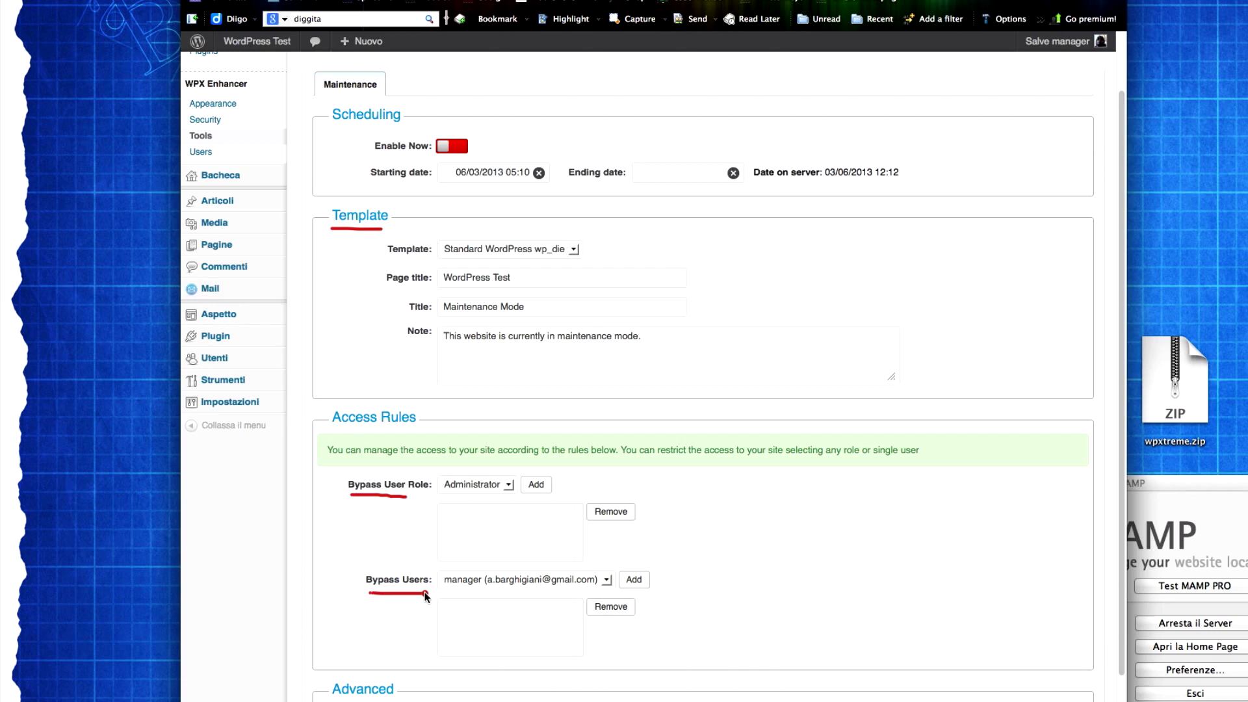
pyautogui.press('Escape')
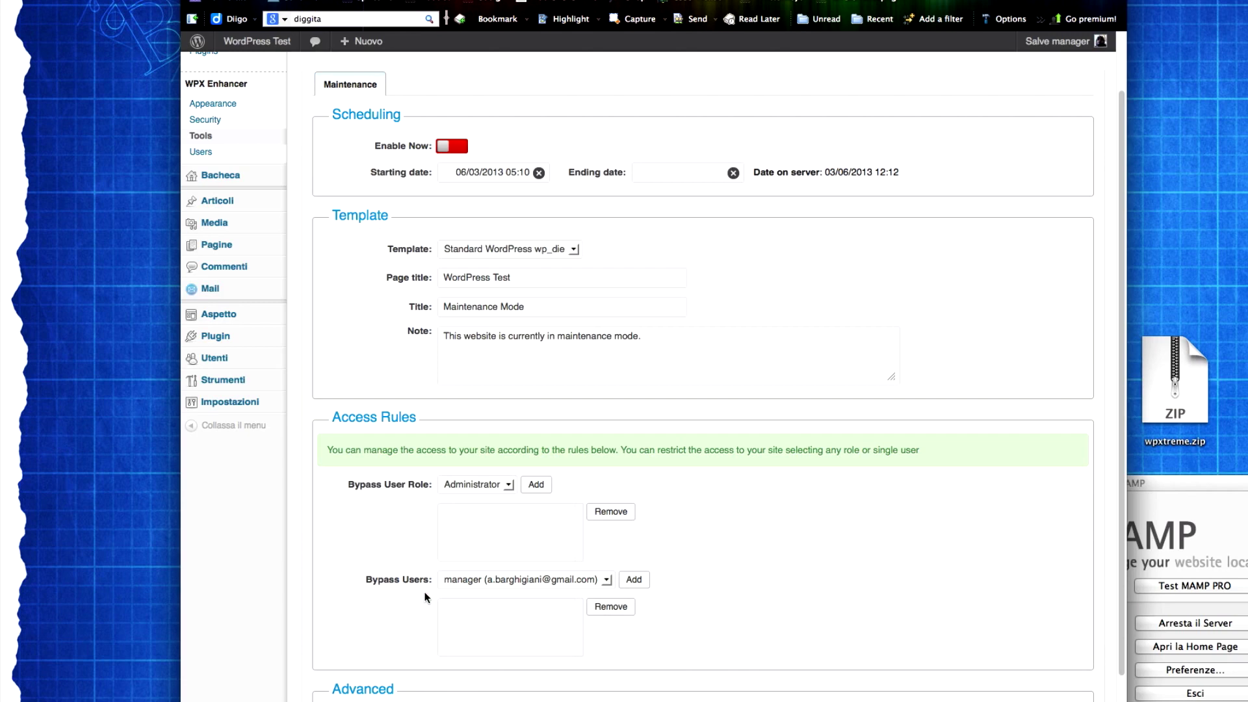
pyautogui.scroll(-5, 425, 596)
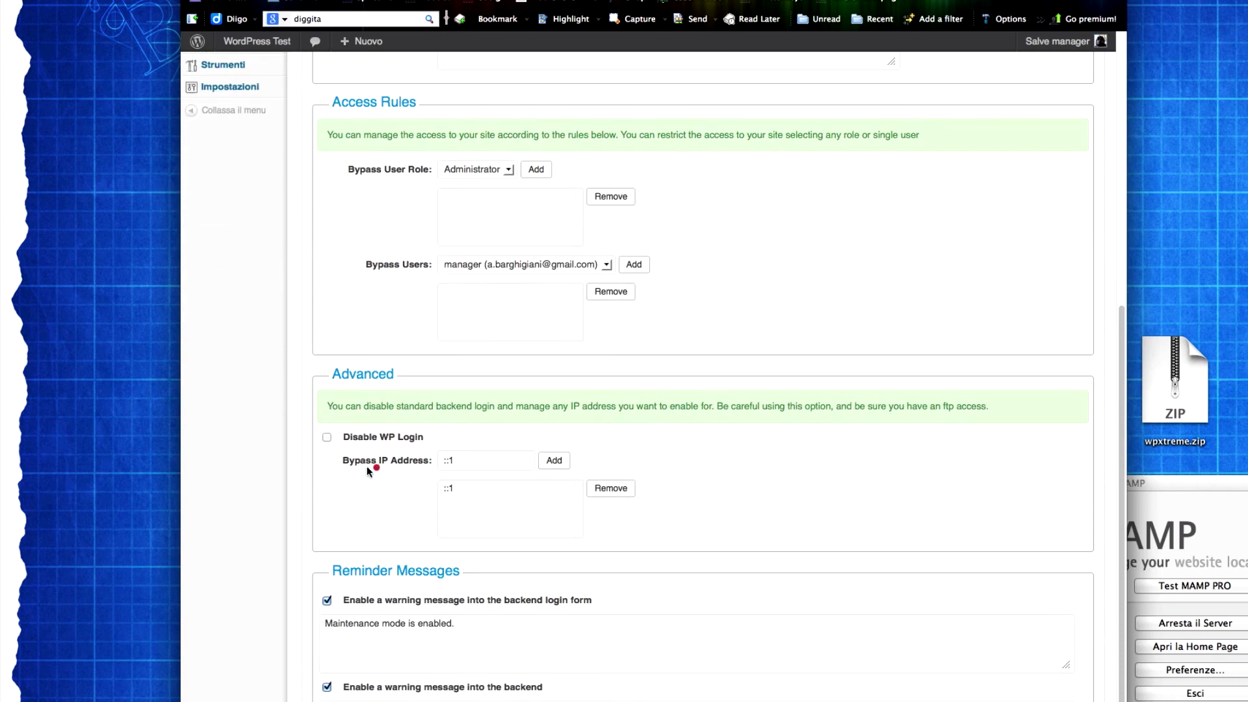
pyautogui.moveTo(349, 446); pyautogui.dragTo(410, 446)
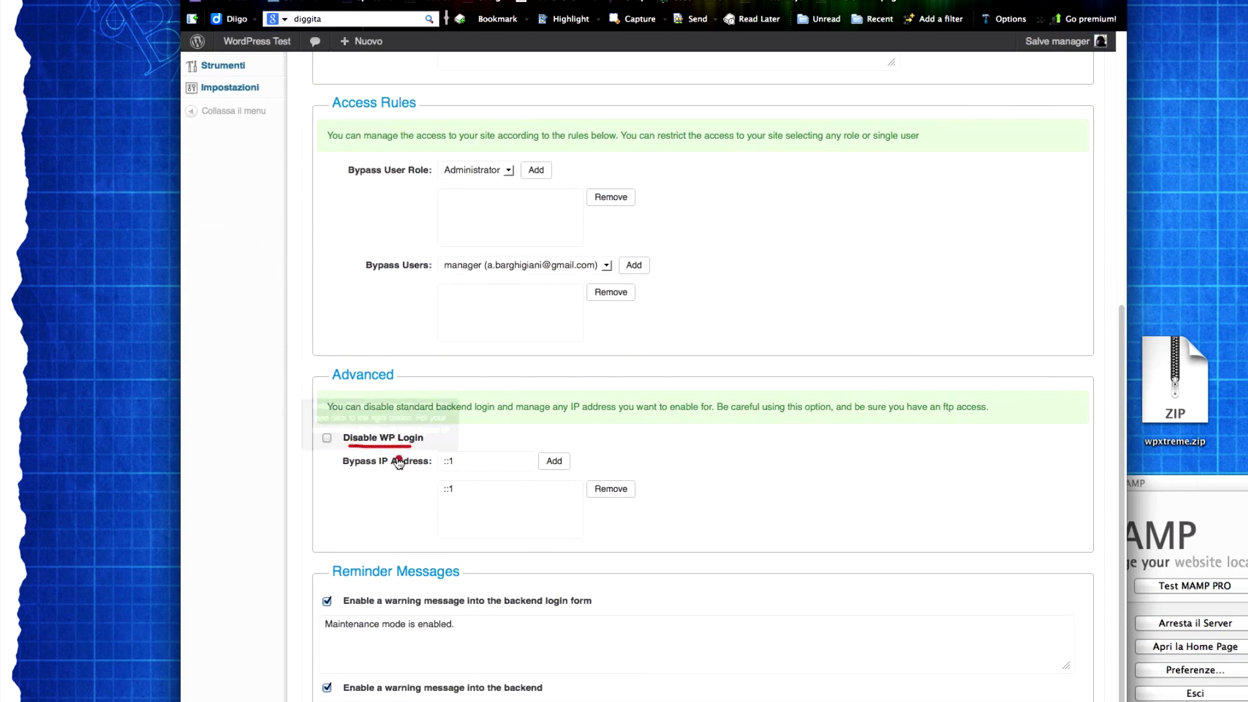
pyautogui.moveTo(342, 469); pyautogui.dragTo(414, 477)
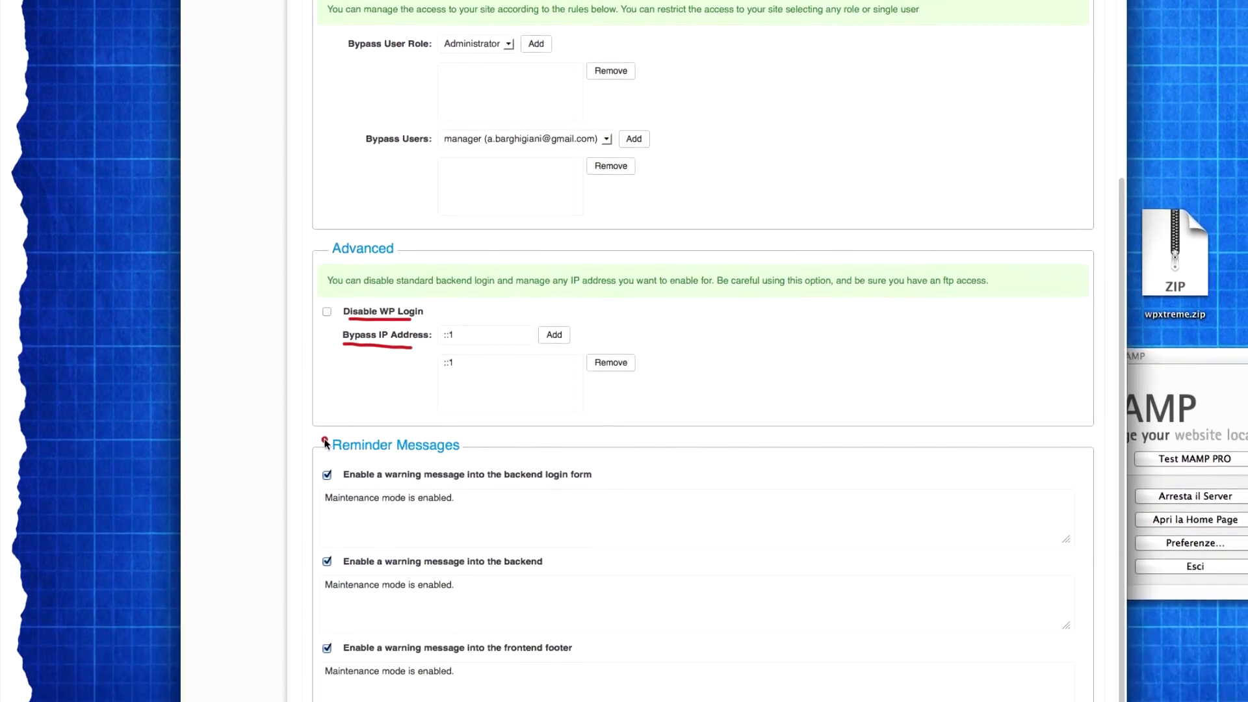
pyautogui.moveTo(323, 496)
pyautogui.mouseDown()
pyautogui.moveTo(304, 514)
pyautogui.moveTo(293, 611)
pyautogui.moveTo(294, 643)
pyautogui.moveTo(308, 643)
pyautogui.mouseUp()
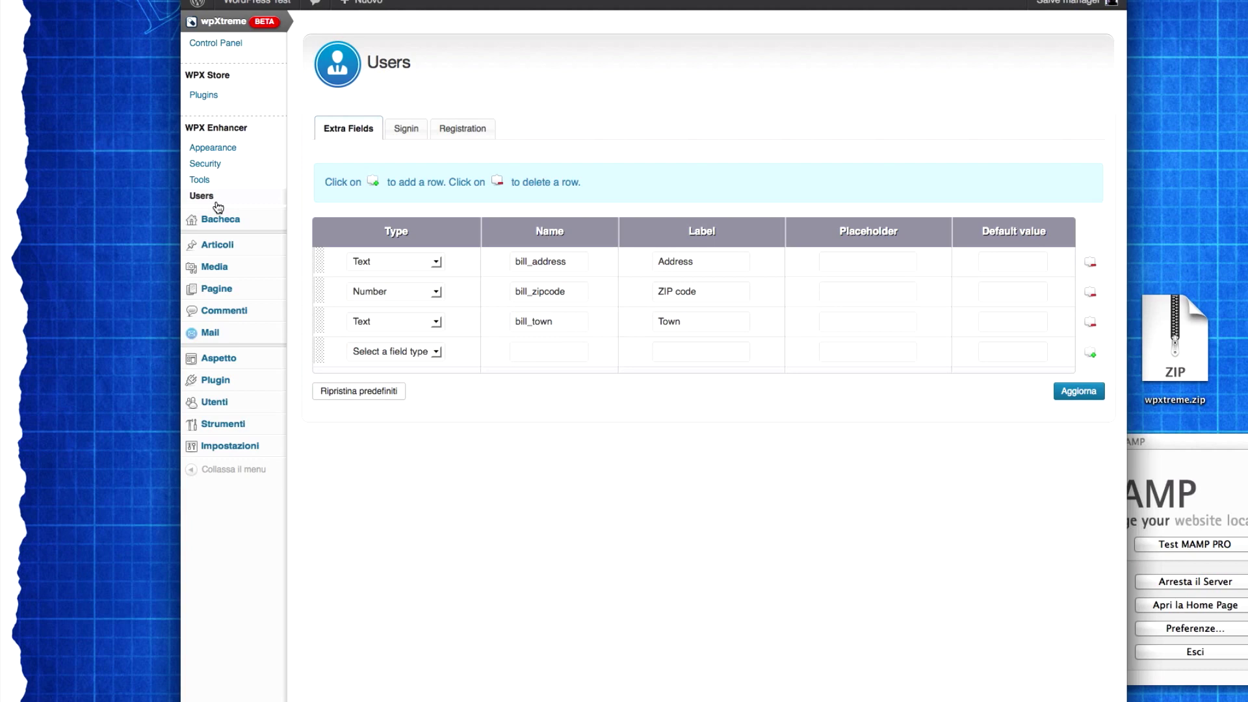
pyautogui.click(314, 152)
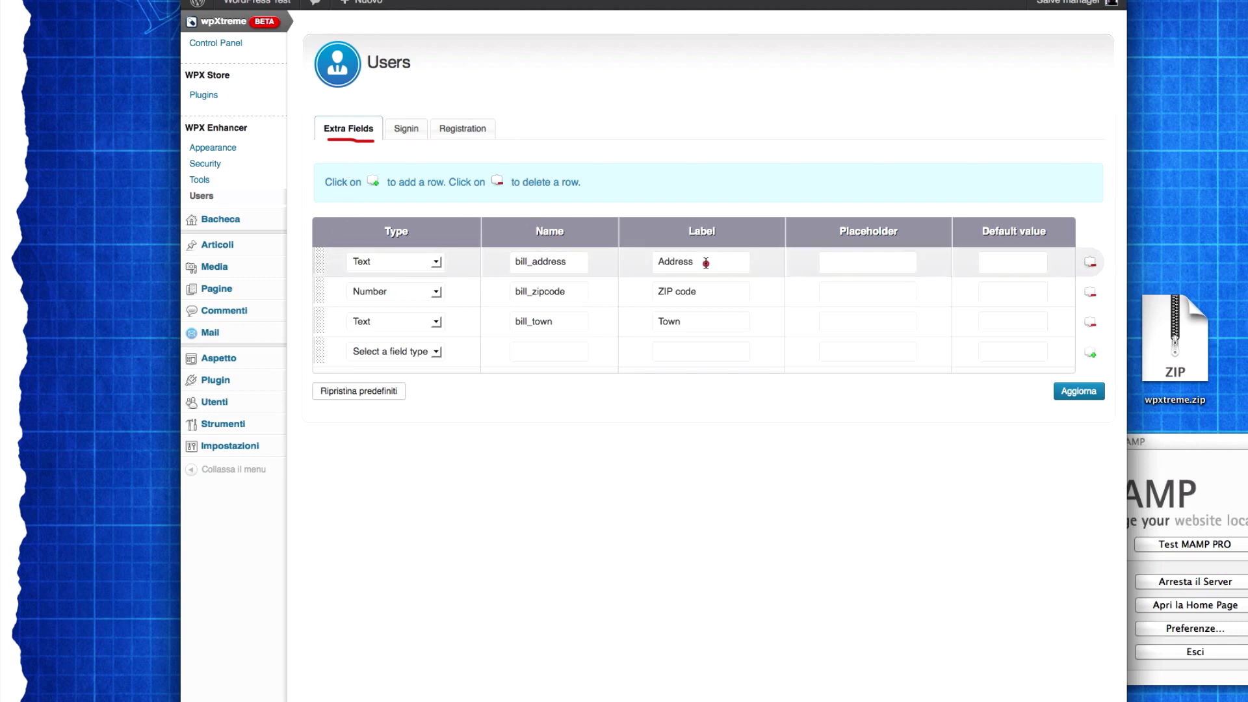
pyautogui.moveTo(701, 264); pyautogui.dragTo(730, 263)
pyautogui.moveTo(696, 327); pyautogui.dragTo(722, 326)
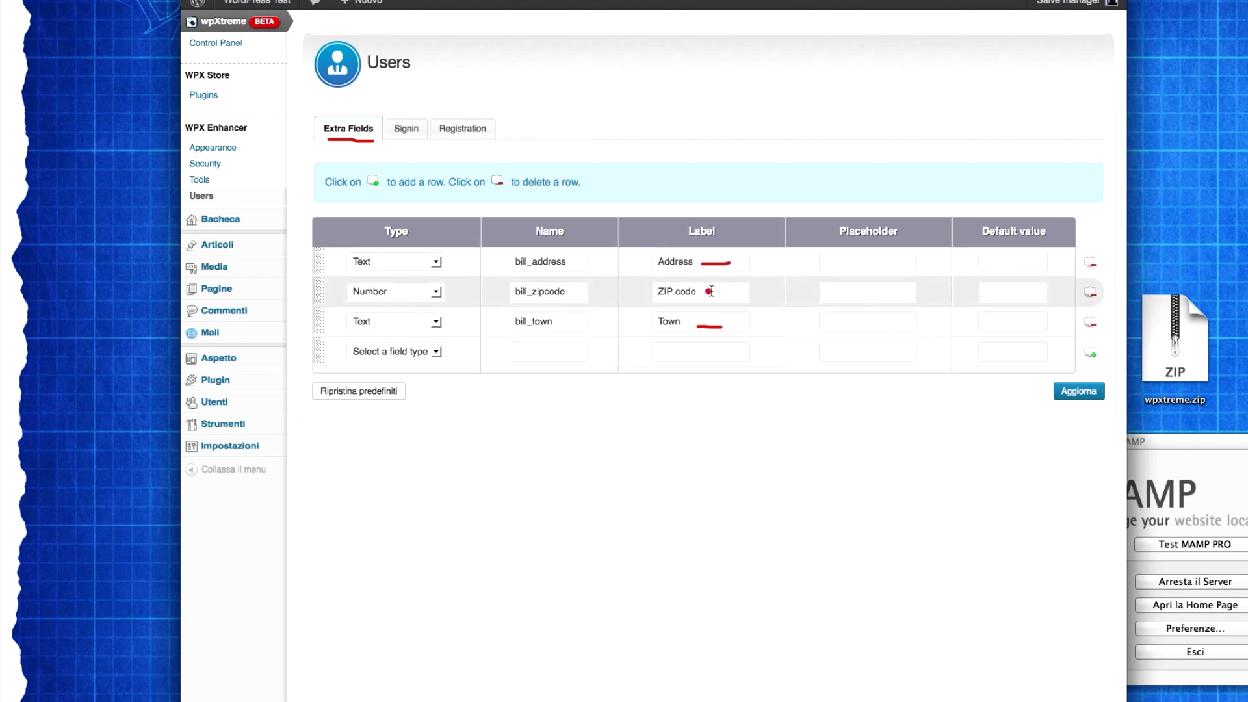
pyautogui.moveTo(707, 291); pyautogui.dragTo(729, 292)
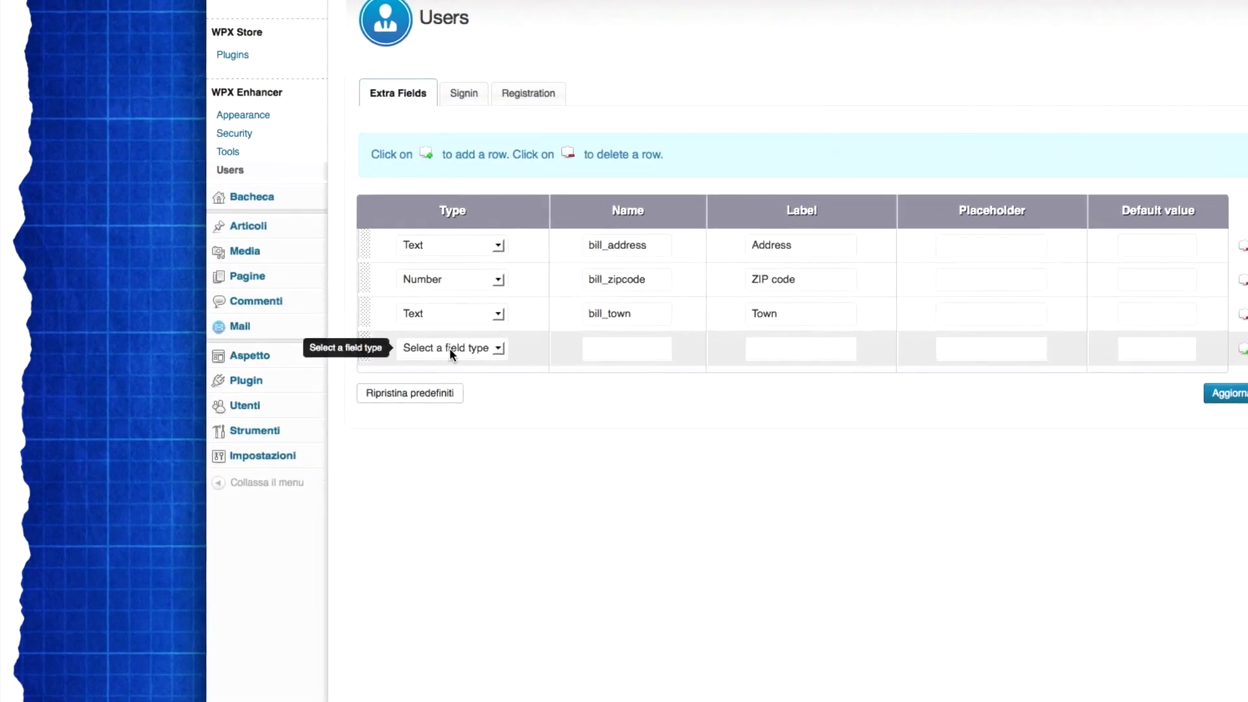
# Step: Check the field types offered for a new extra field, then reorder the rows as bill_town, bill_zipcode, bill_address
pyautogui.click(450, 349)
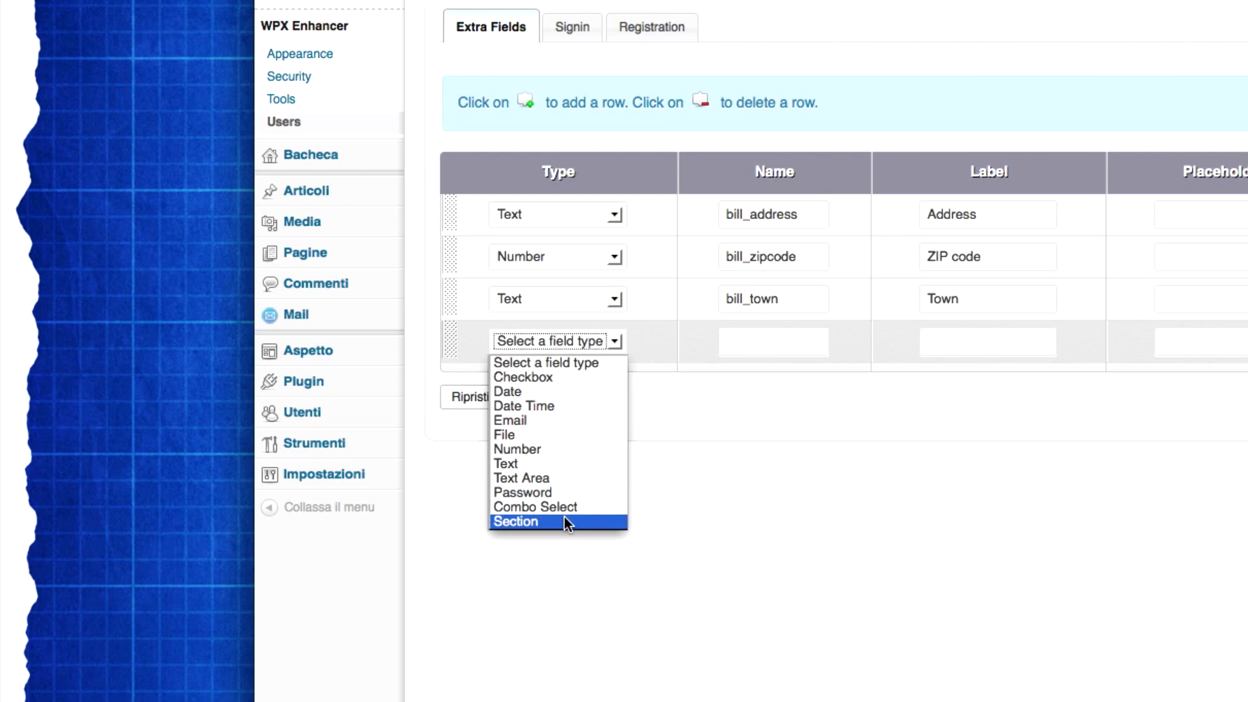
pyautogui.click(716, 562)
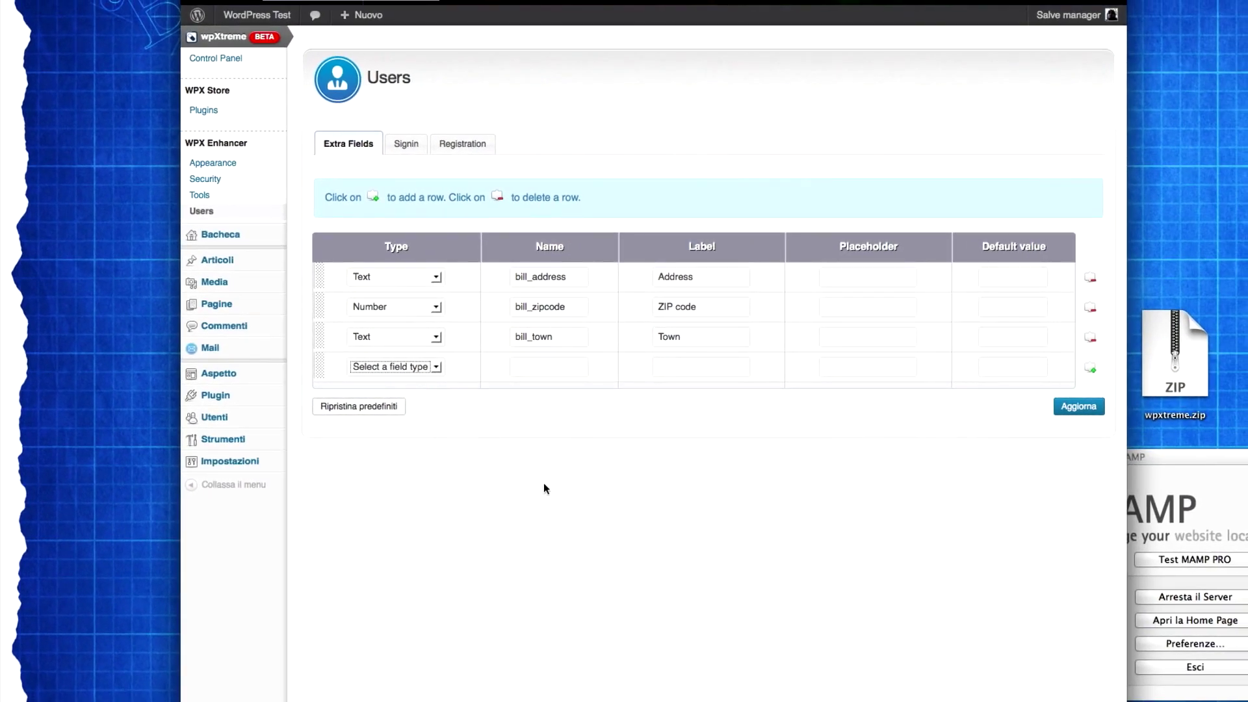
pyautogui.moveTo(318, 344)
pyautogui.mouseDown()
pyautogui.moveTo(318, 271)
pyautogui.moveTo(318, 337)
pyautogui.mouseUp()
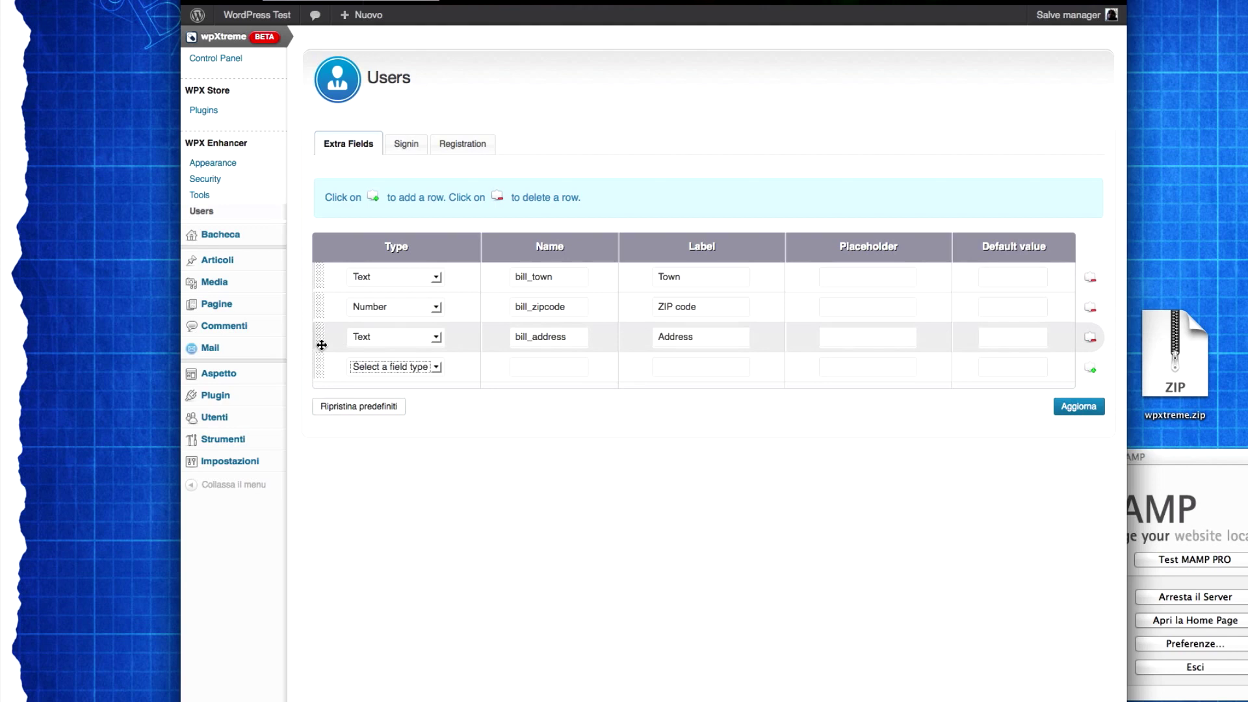
# Step: Review the Signin and Registration sections of the Users settings
pyautogui.click(396, 149)
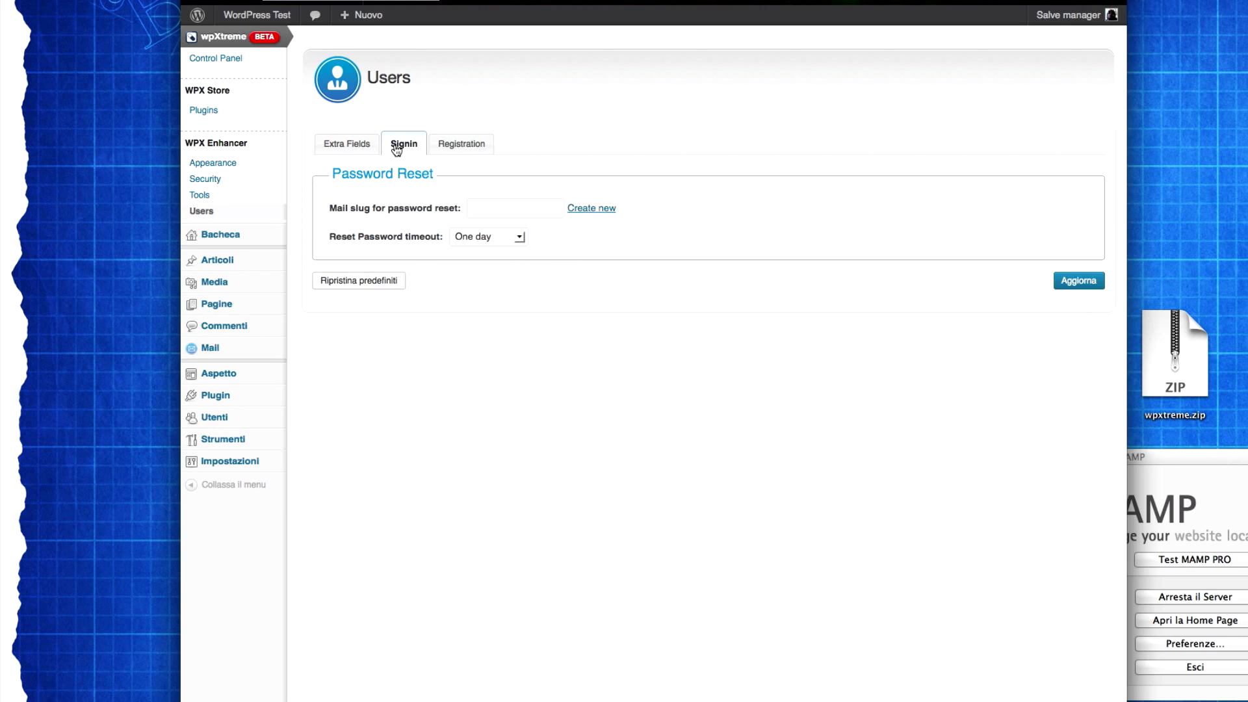
pyautogui.click(449, 148)
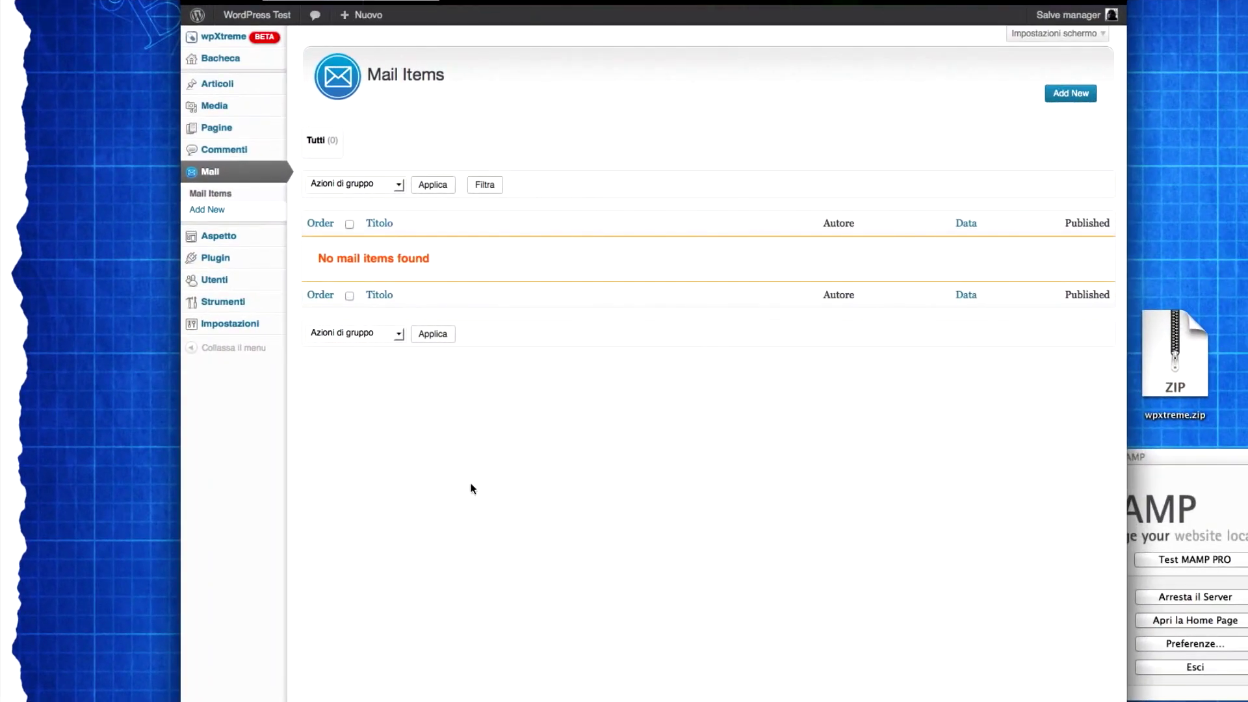
# Step: Start a new mail item from the Mail Items list and switch its body editor to visual mode
pyautogui.click(472, 485)
pyautogui.moveTo(1033, 75)
pyautogui.mouseDown()
pyautogui.moveTo(1076, 112)
pyautogui.moveTo(1107, 77)
pyautogui.moveTo(1043, 72)
pyautogui.mouseUp()
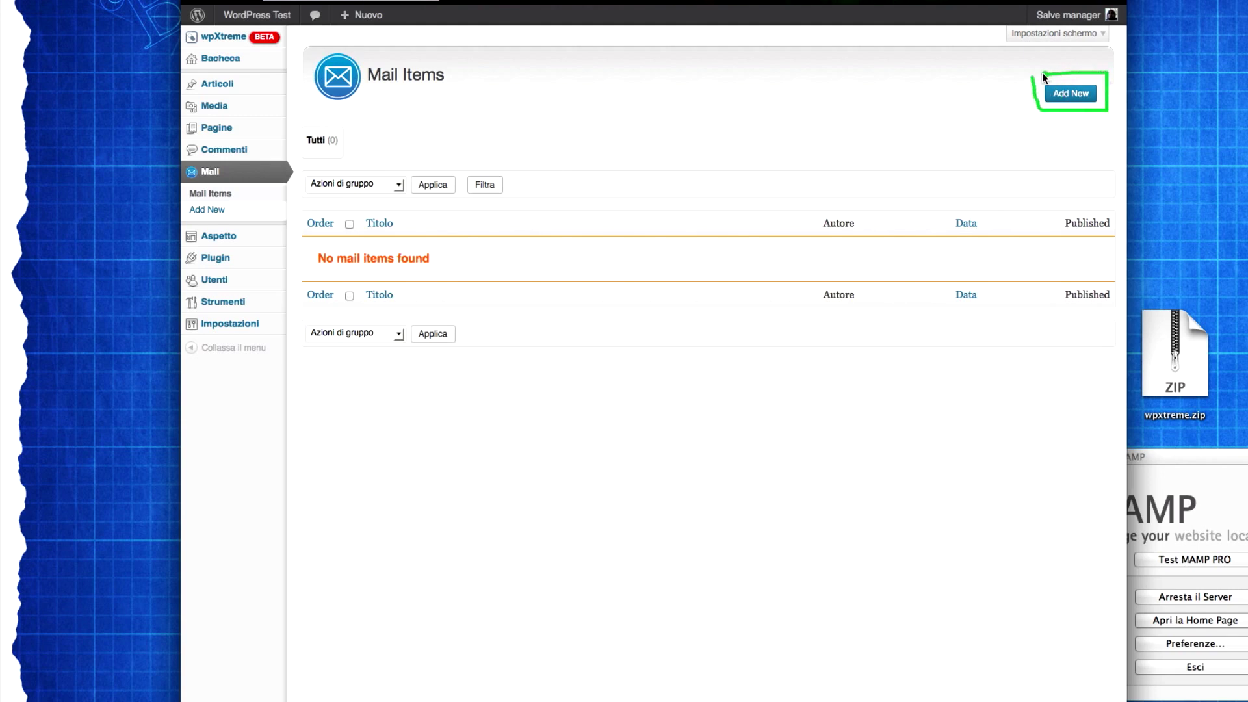
pyautogui.click(1070, 94)
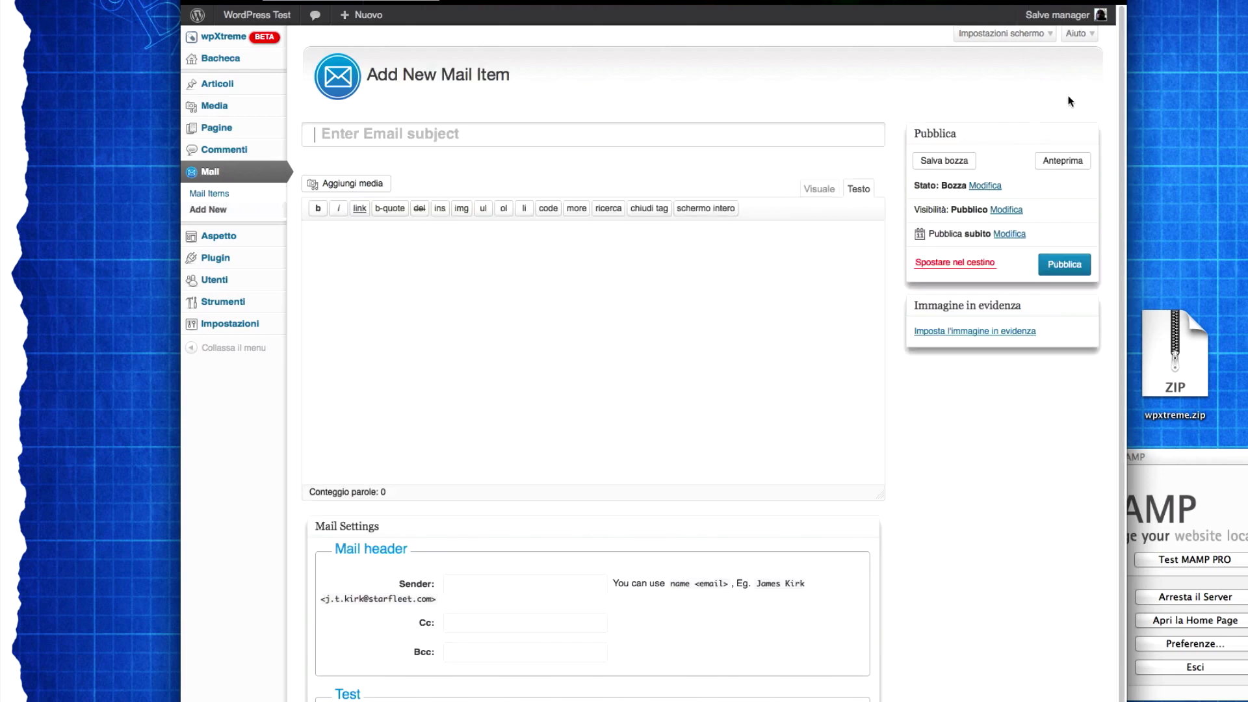
pyautogui.click(665, 370)
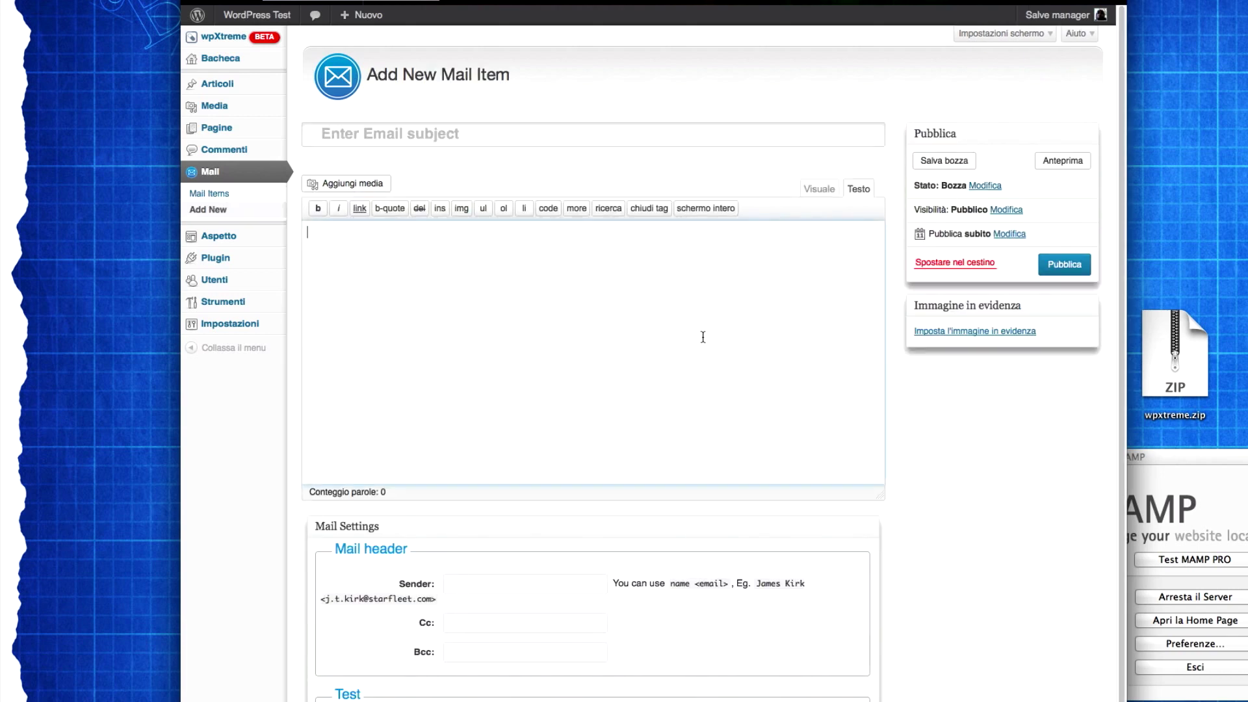
pyautogui.click(813, 190)
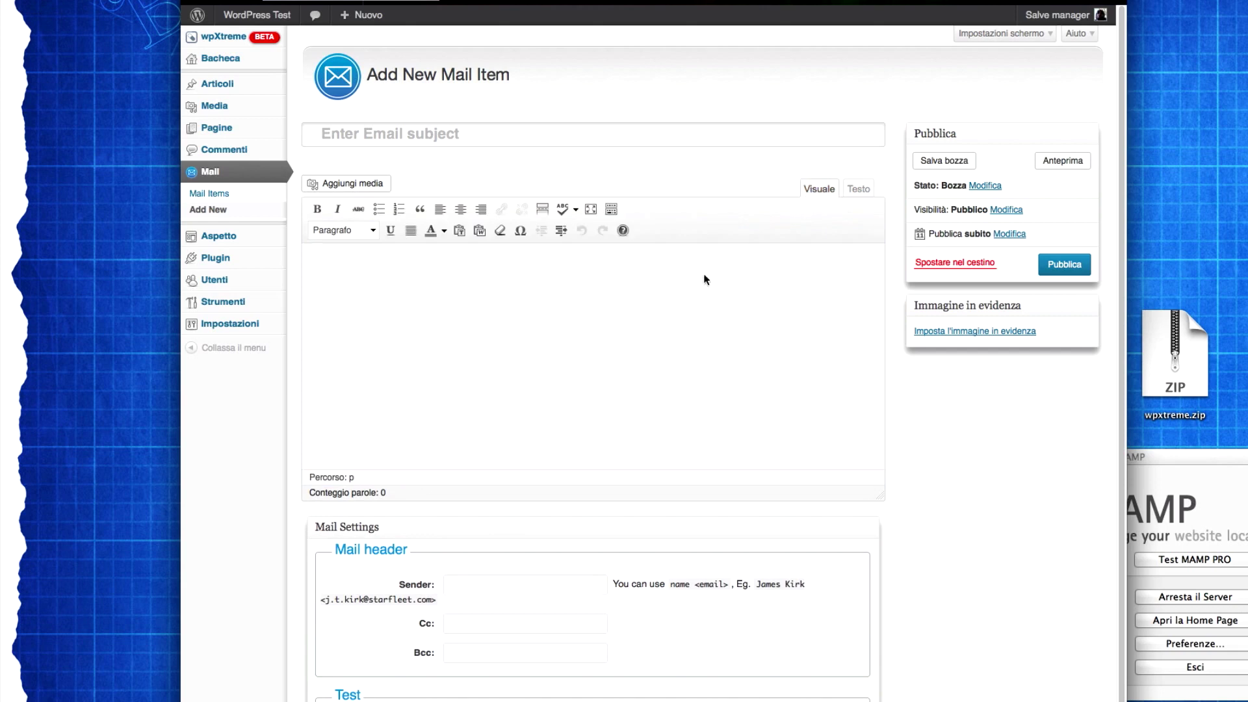
# Step: Examine the new mail item's subject, Sender, Cc and Bcc header fields, the Test panel and the publishing options
pyautogui.click(449, 139)
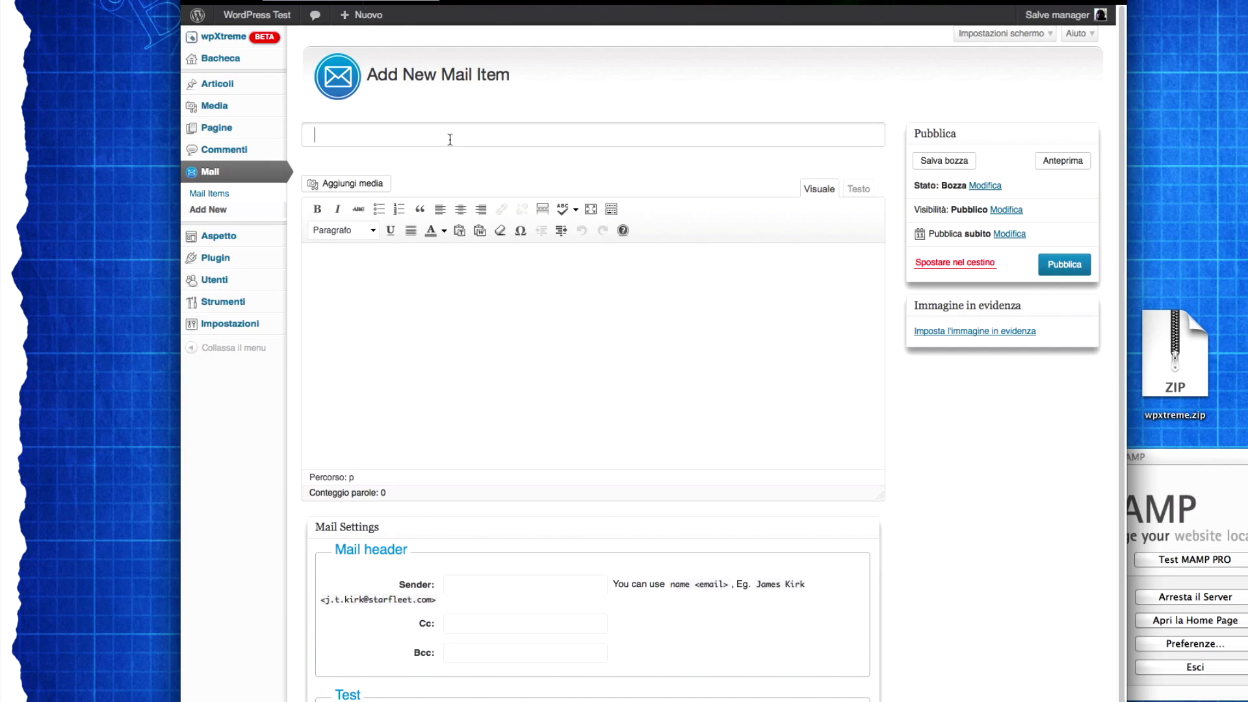
pyautogui.scroll(-5, 478, 595)
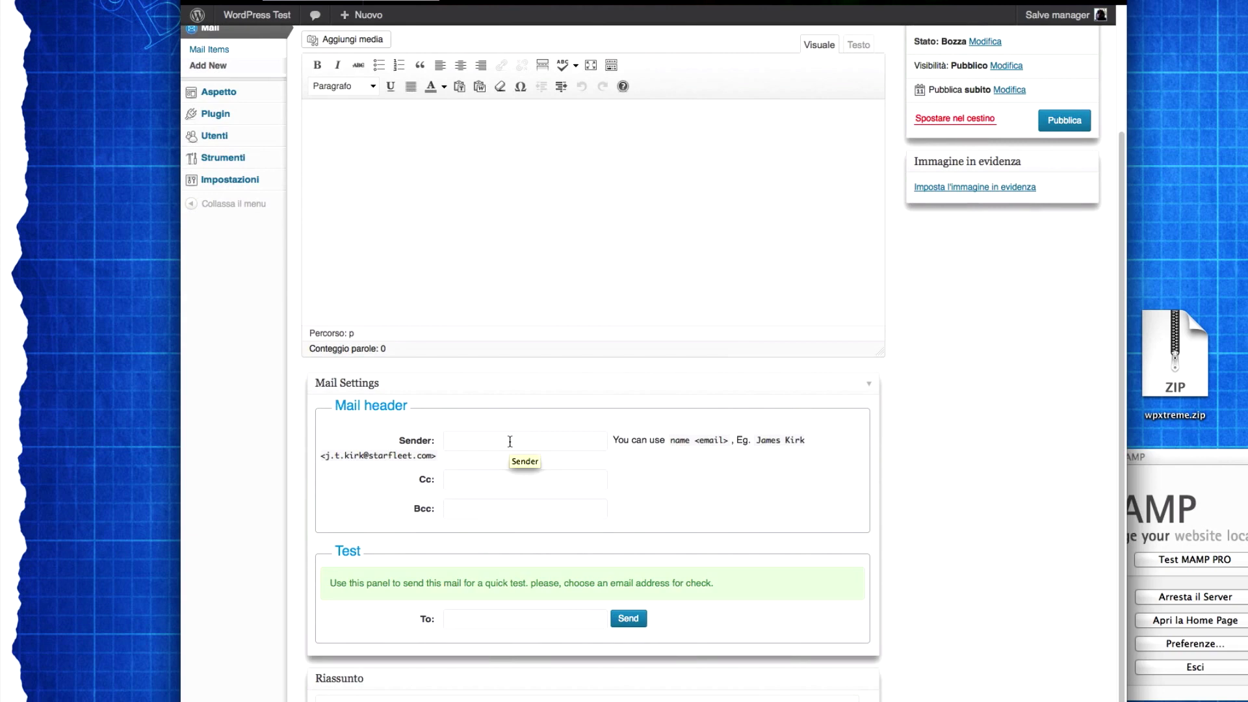
pyautogui.click(476, 486)
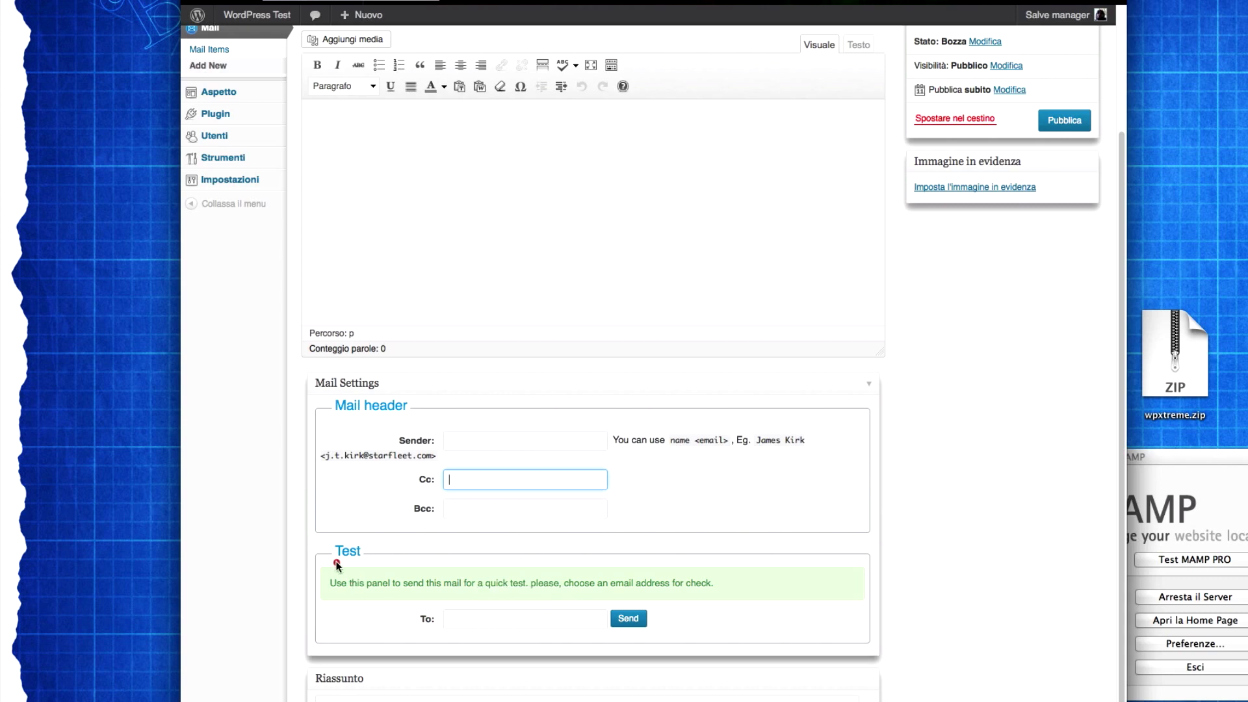
pyautogui.moveTo(336, 561); pyautogui.dragTo(361, 560)
pyautogui.moveTo(458, 623); pyautogui.dragTo(553, 621)
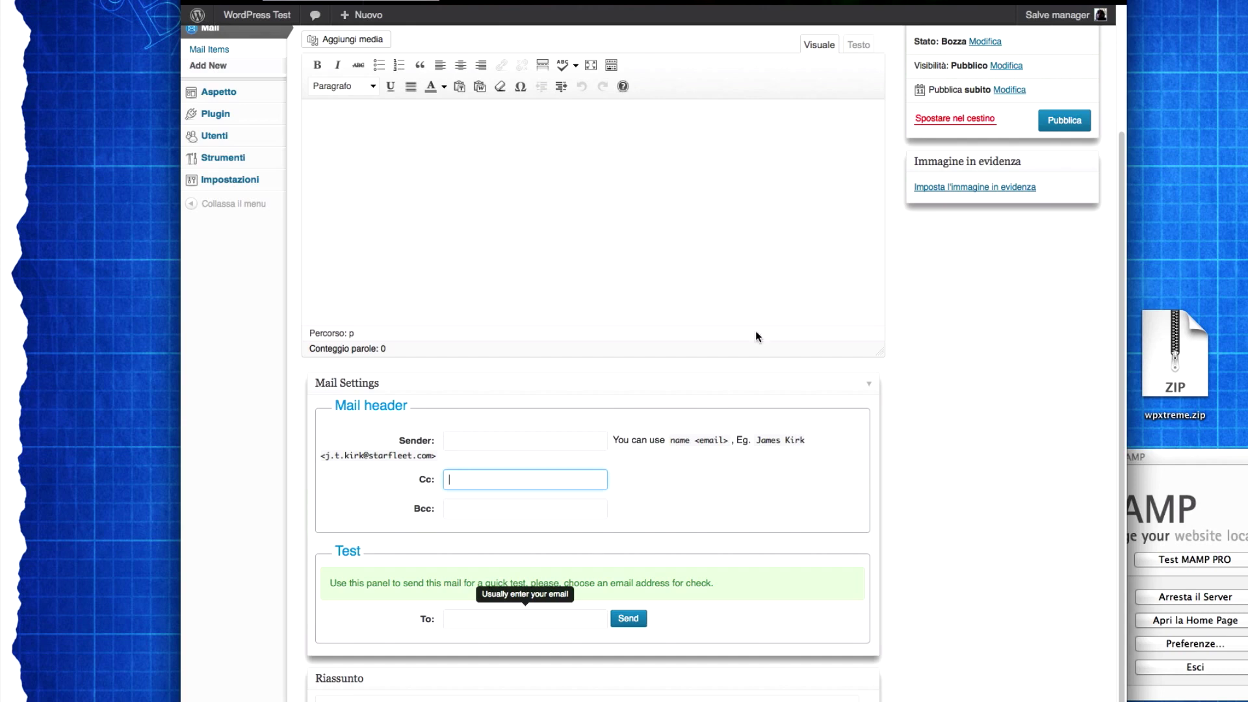
pyautogui.click(1053, 129)
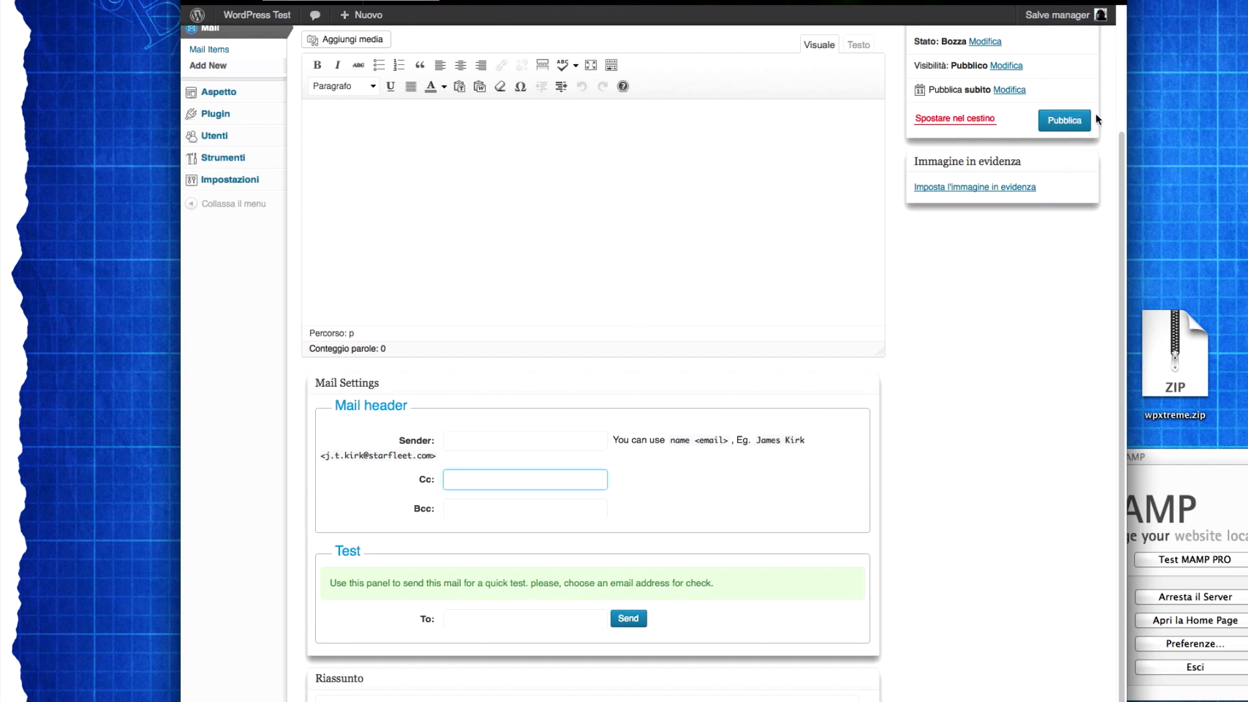